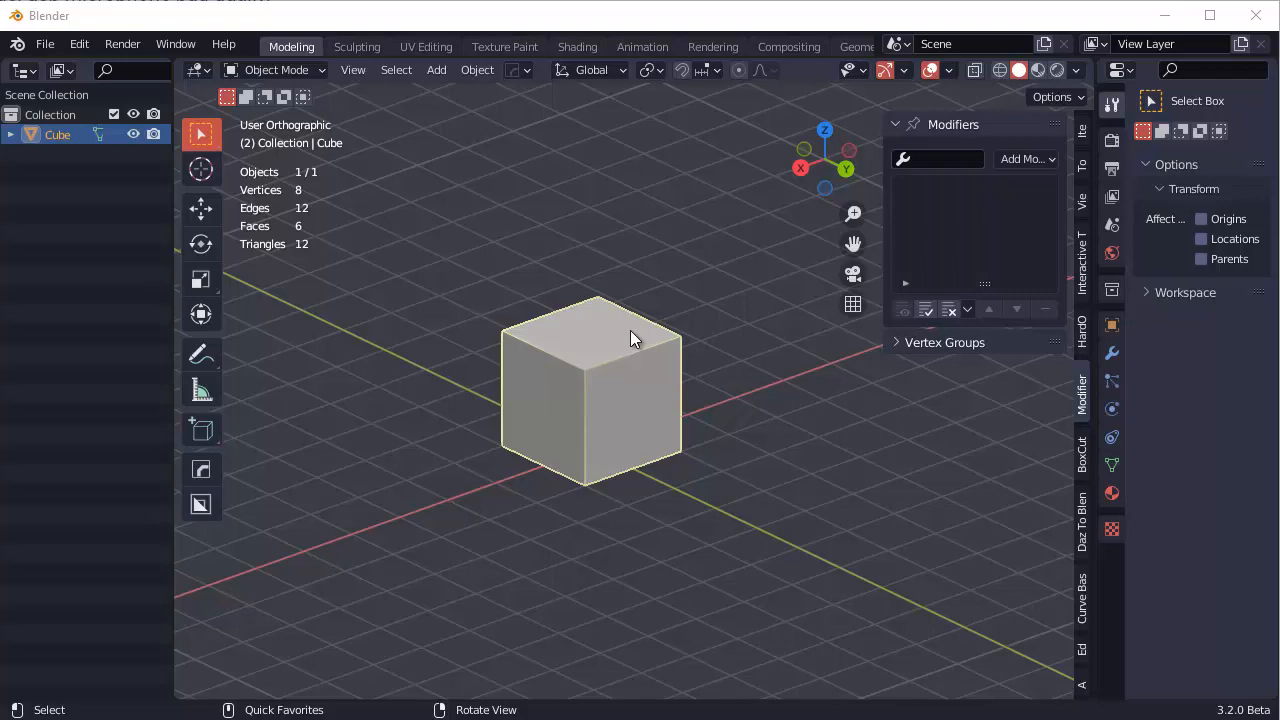
Delete the default cube and add a 2 m plane at the world origin
middle_click_drag(595, 380, 557, 372)
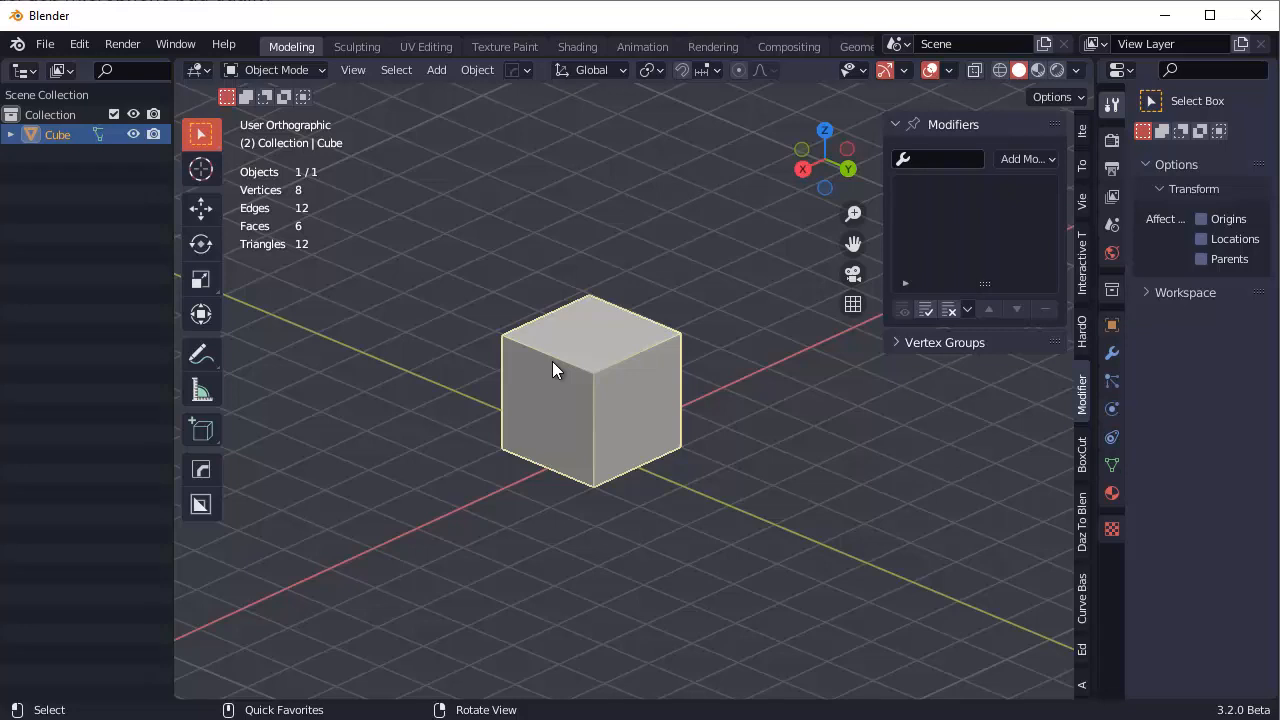
key("Delete")
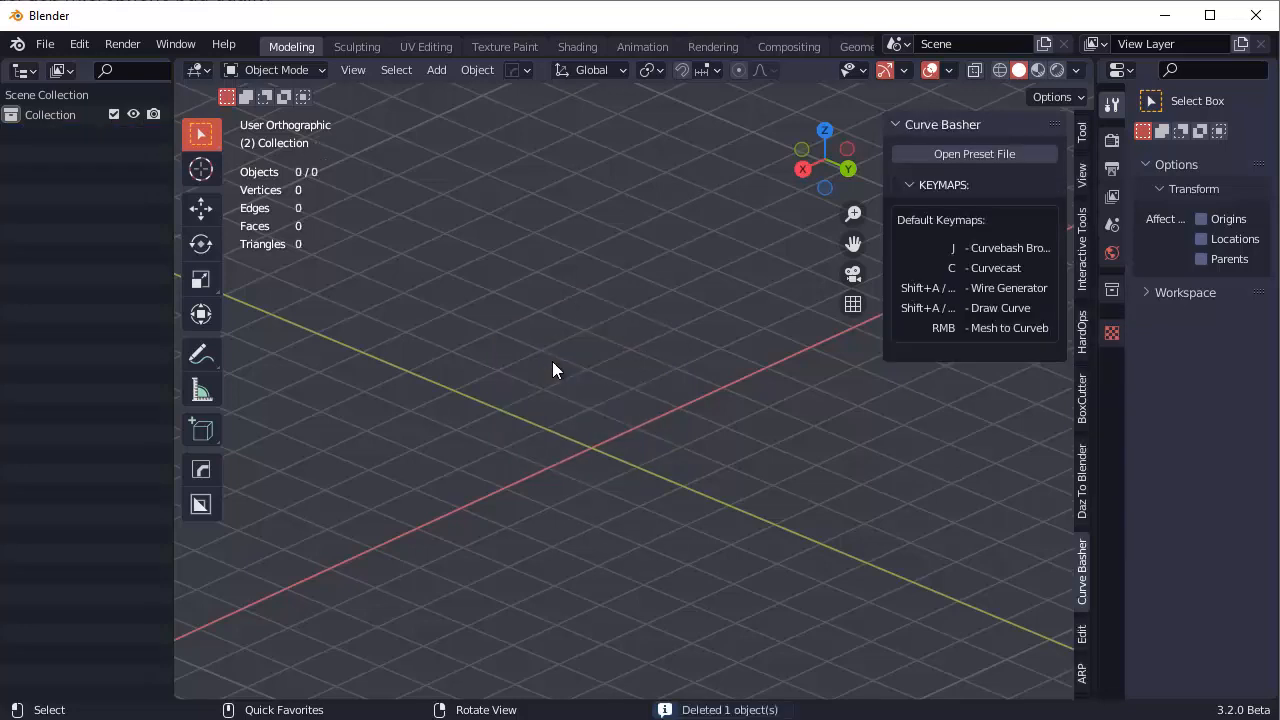
key("q")
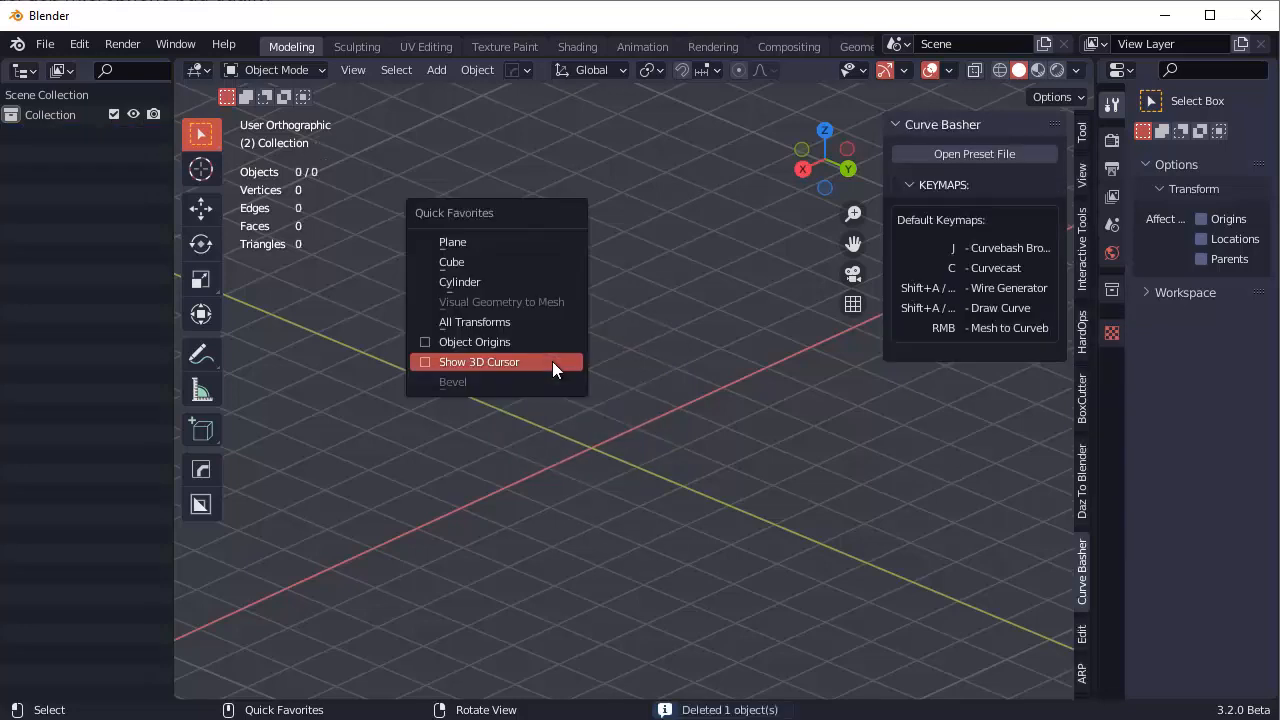
left_click(493, 240)
middle_click_drag(630, 291, 571, 295)
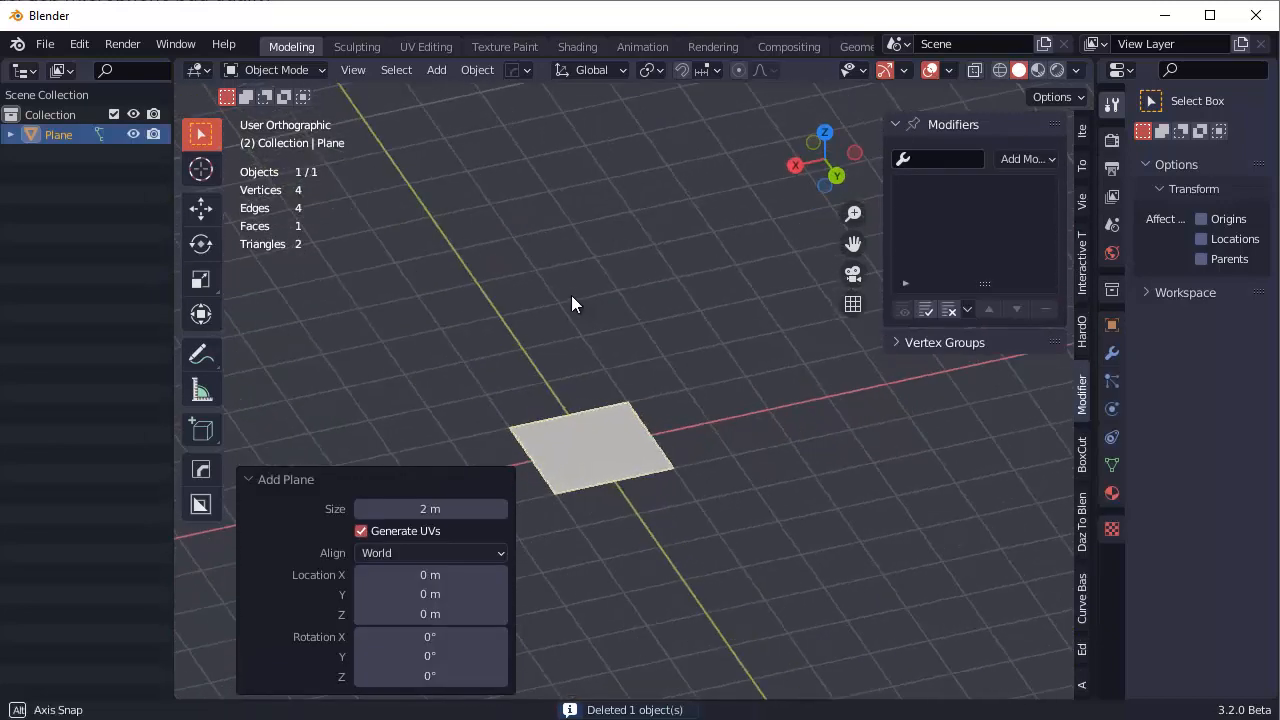
Switch to the Shading workspace and try to bring the military-crate image from the REFS folder into the plane's empty node graph
left_click(572, 47)
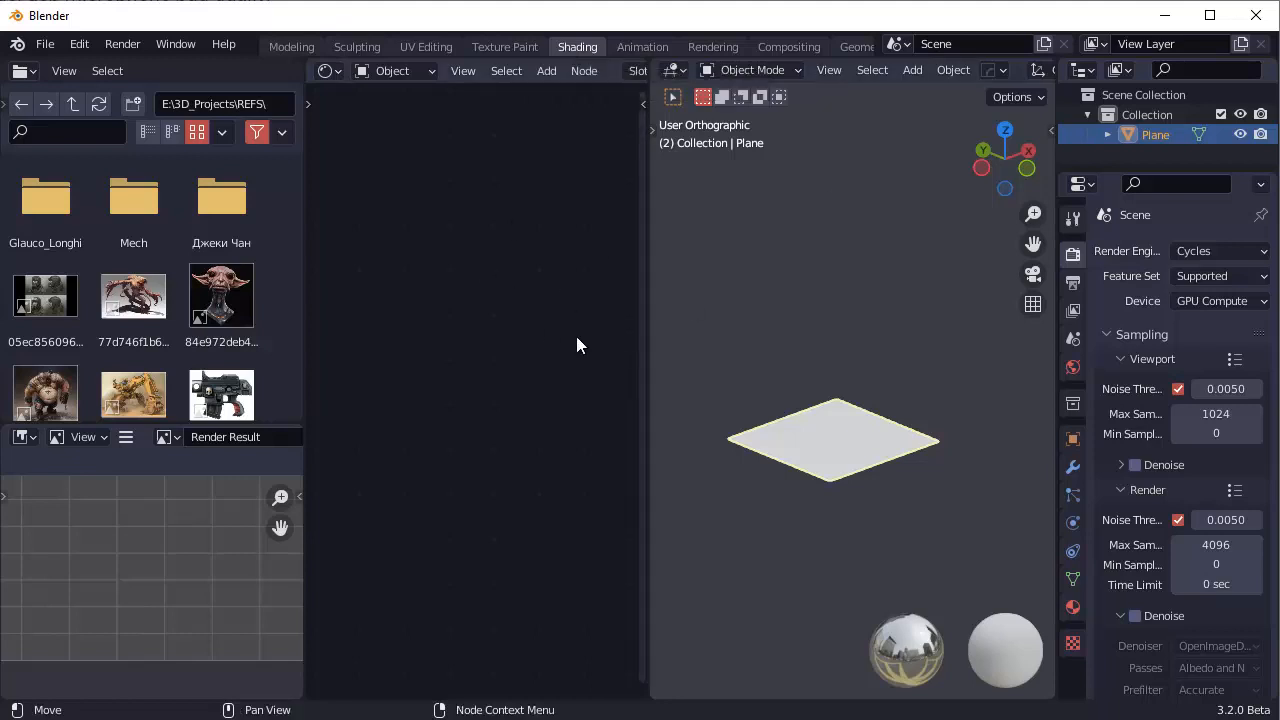
middle_click_drag(850, 488, 773, 444)
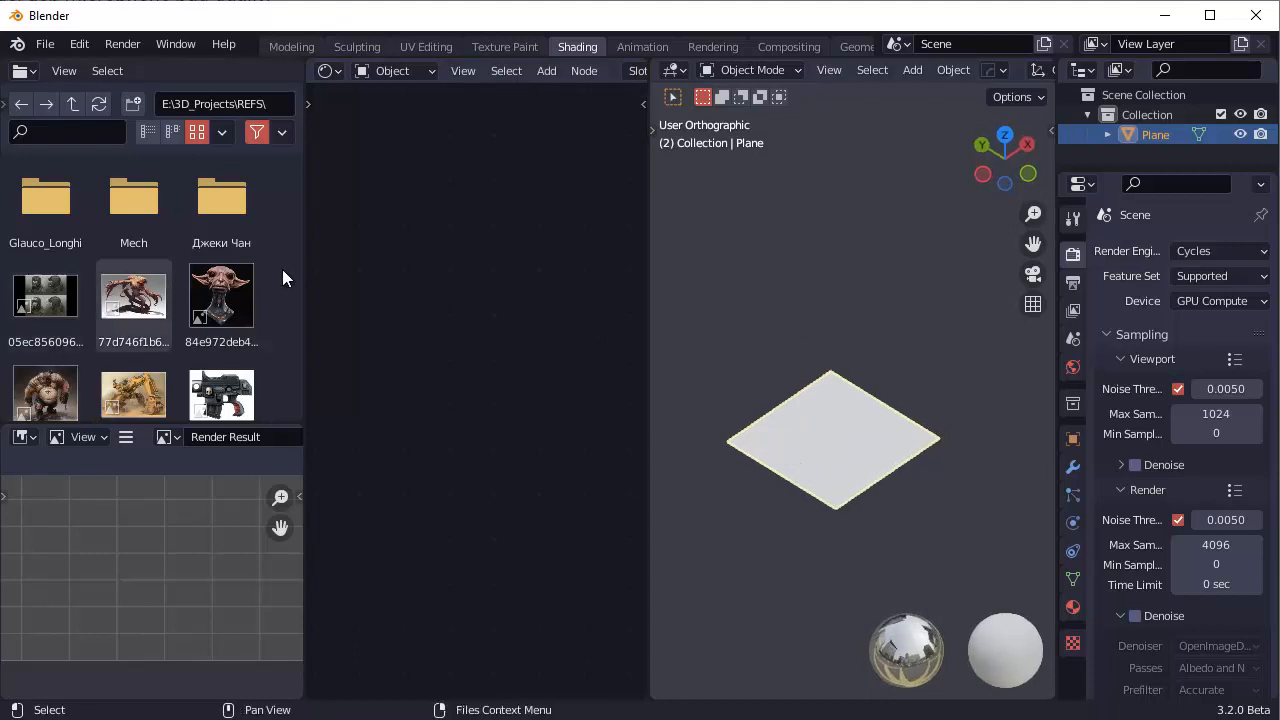
left_click_drag(298, 210, 288, 374)
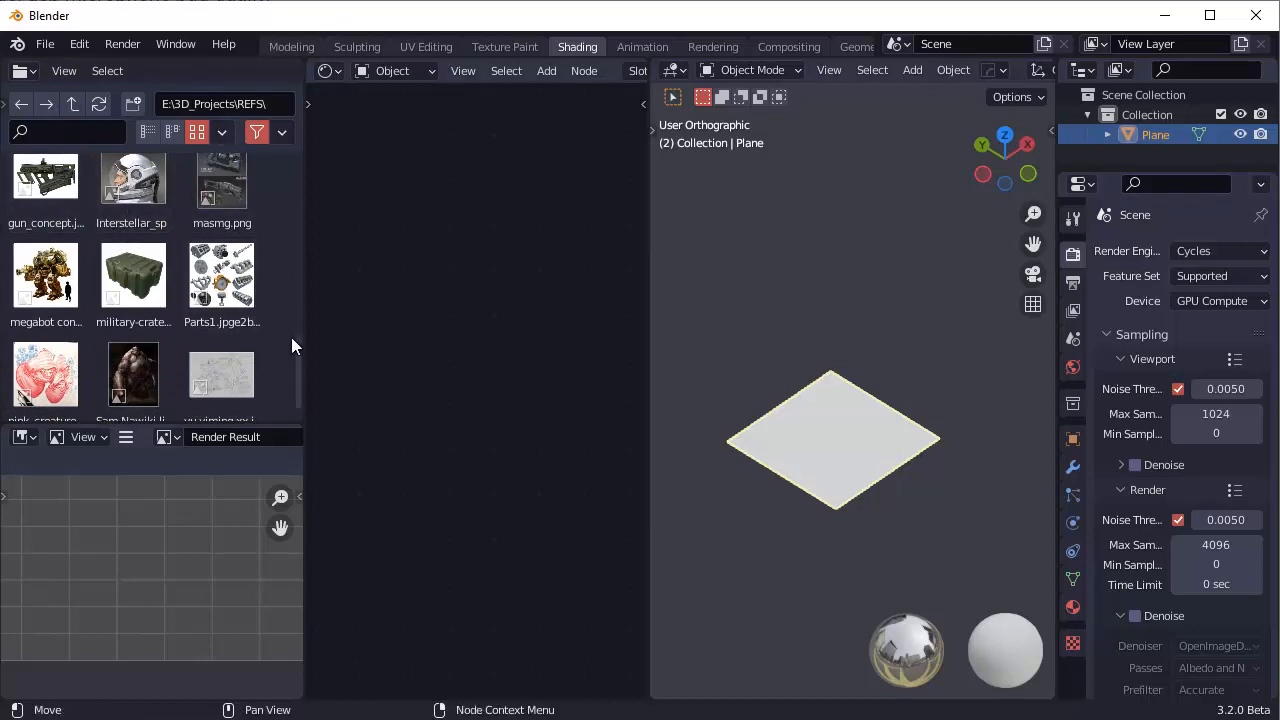
mouse_move(297, 393)
left_mouse_down()
mouse_move(305, 355)
mouse_move(299, 384)
left_mouse_up()
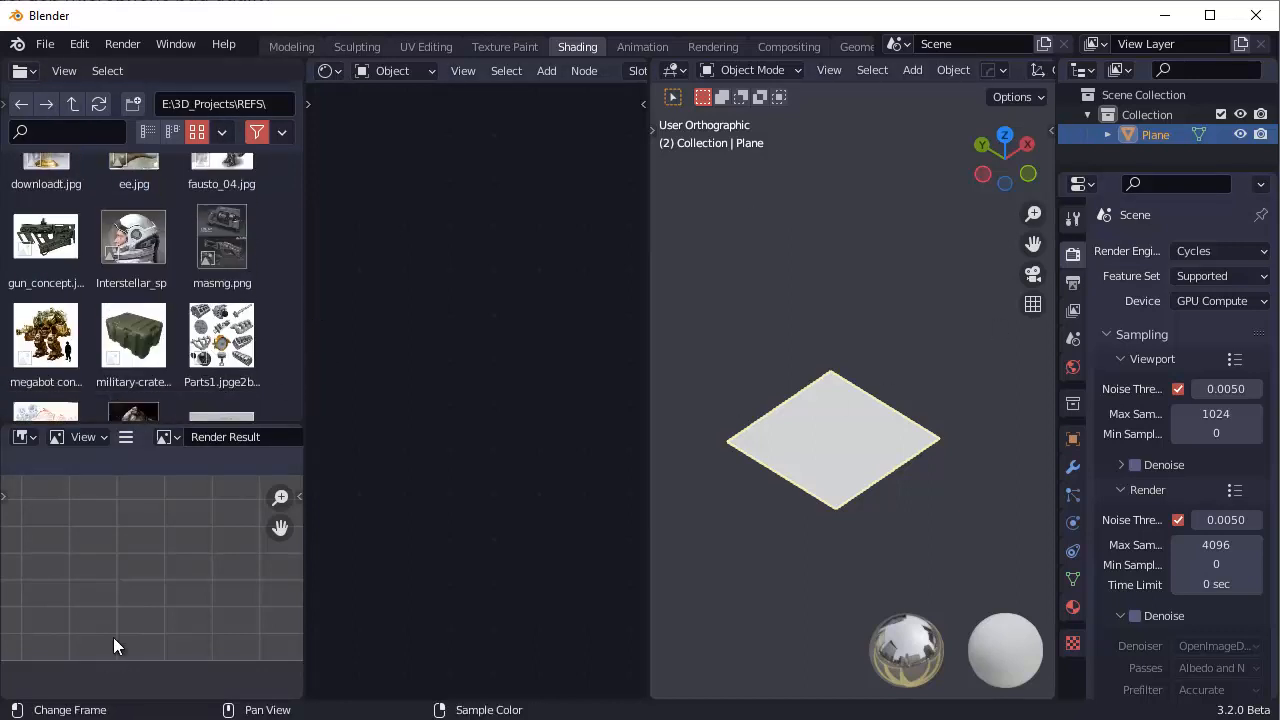
left_click_drag(298, 340, 296, 306)
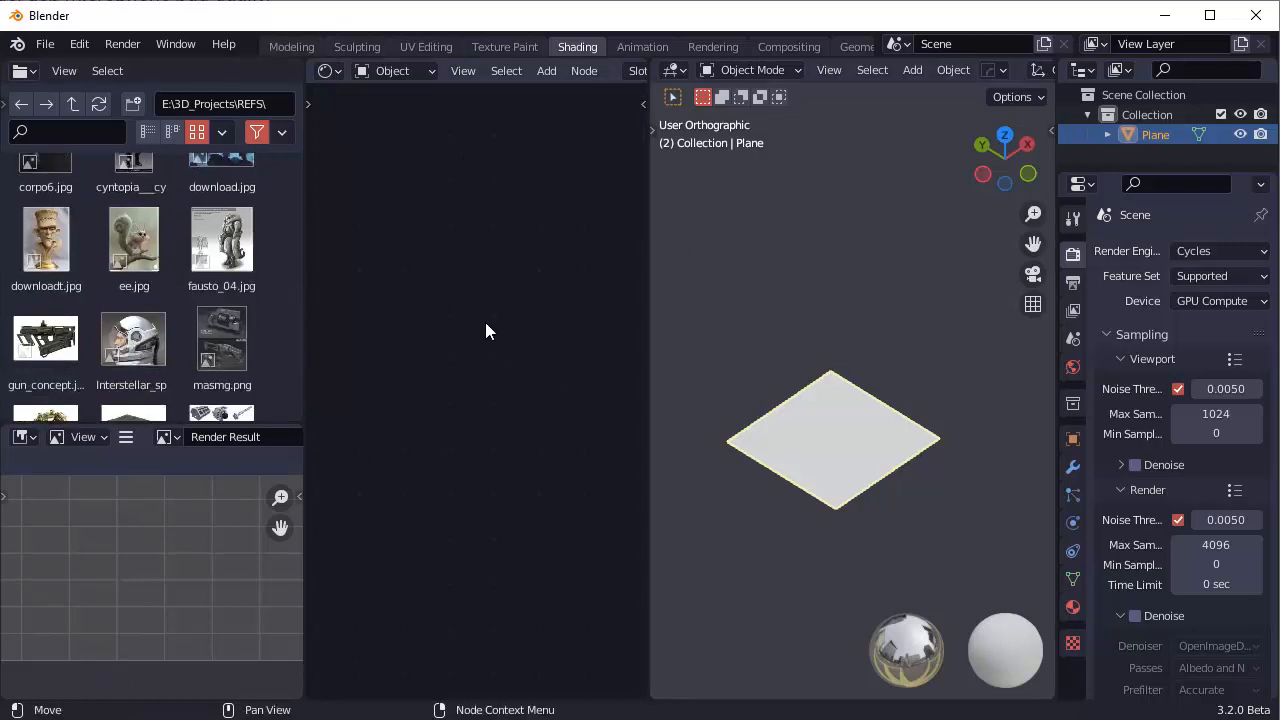
middle_click_drag(820, 303, 812, 317)
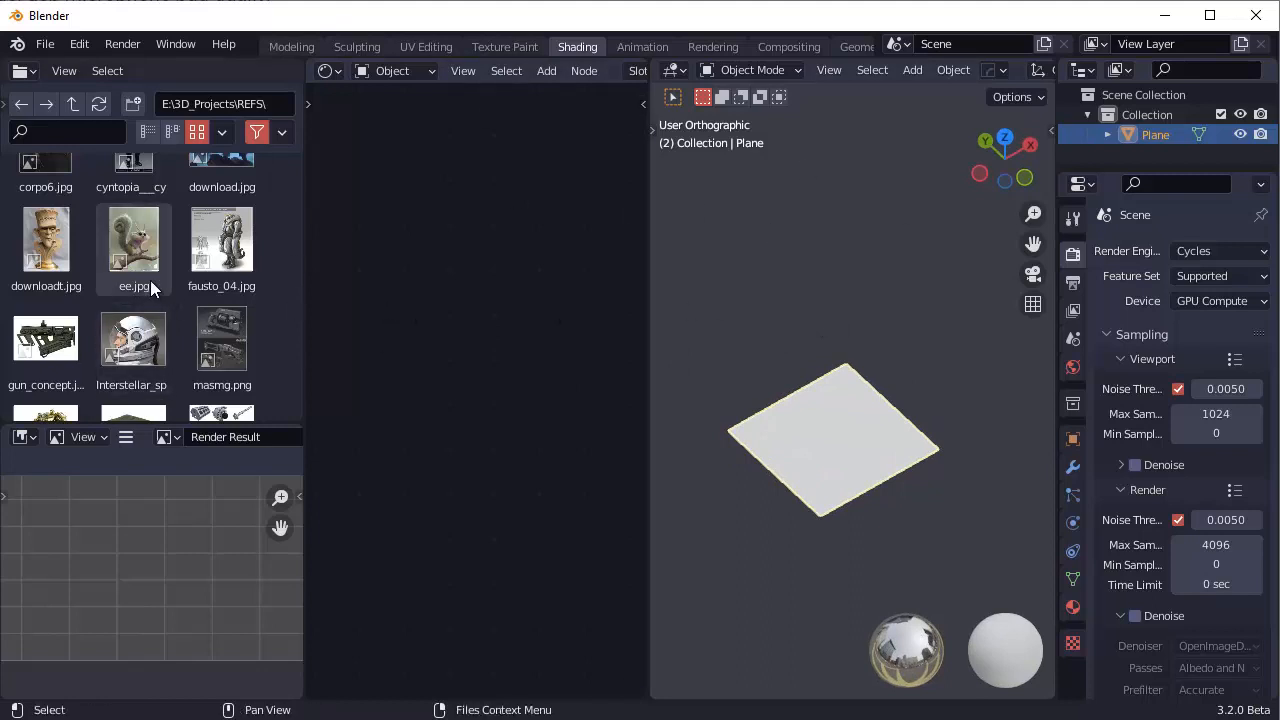
scroll(133, 233, "down", 2)
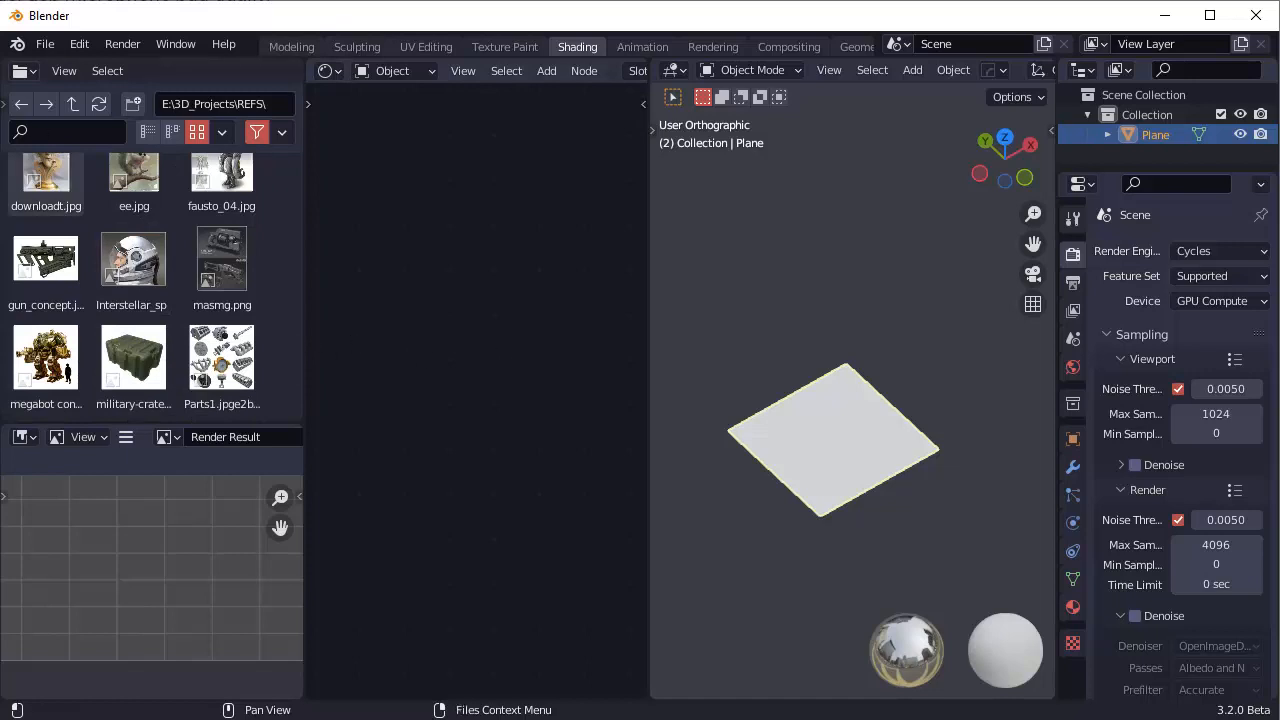
scroll(165, 297, "up", 1)
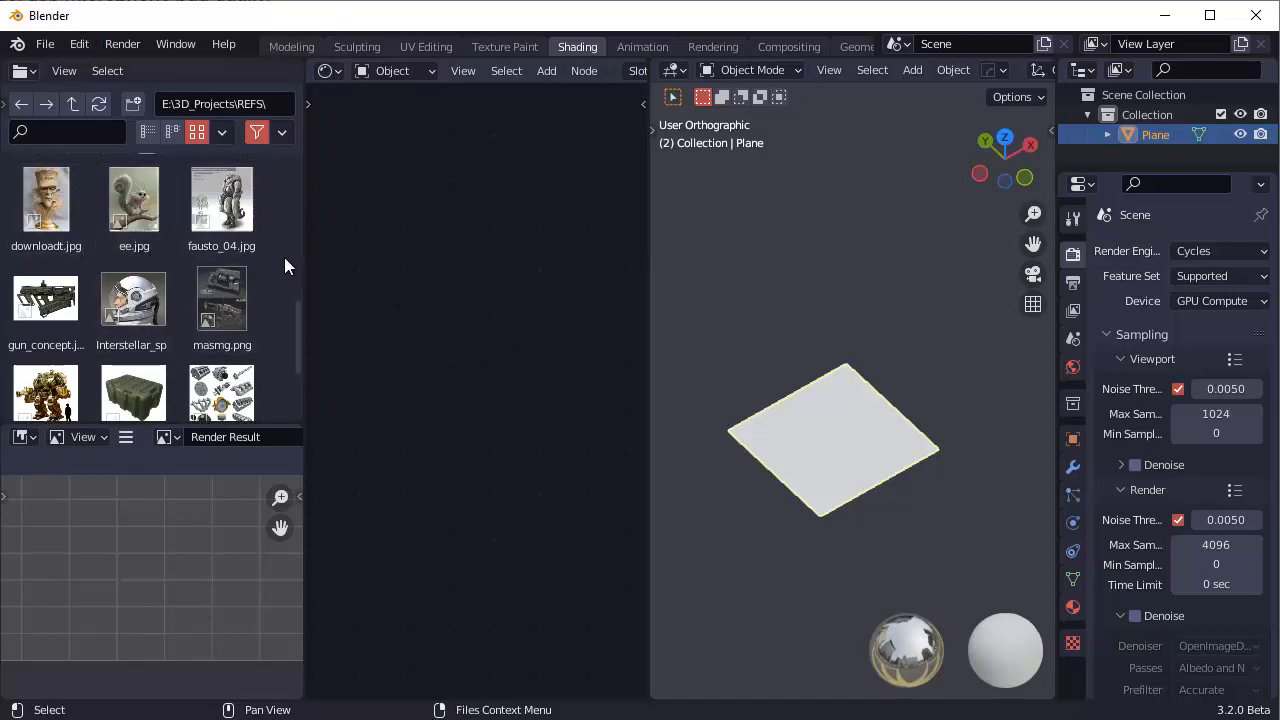
scroll(284, 257, "down", 2)
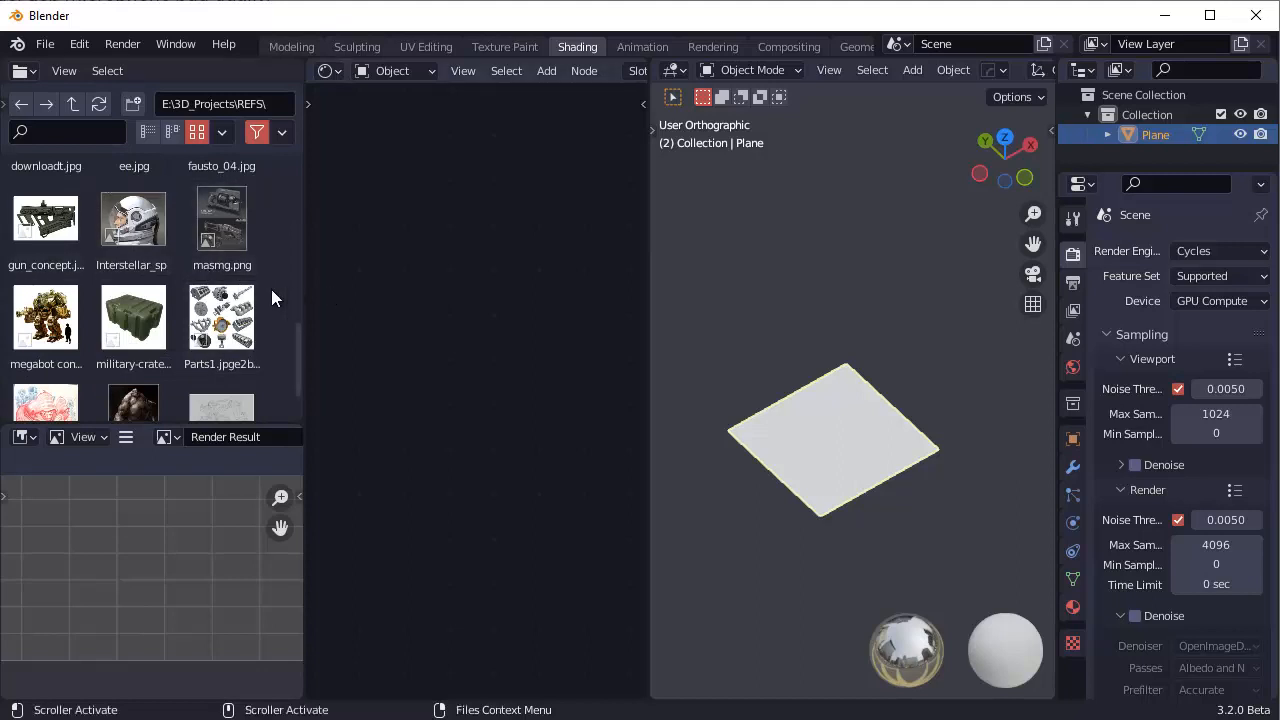
scroll(271, 289, "down", 1)
left_click_drag(134, 285, 557, 371)
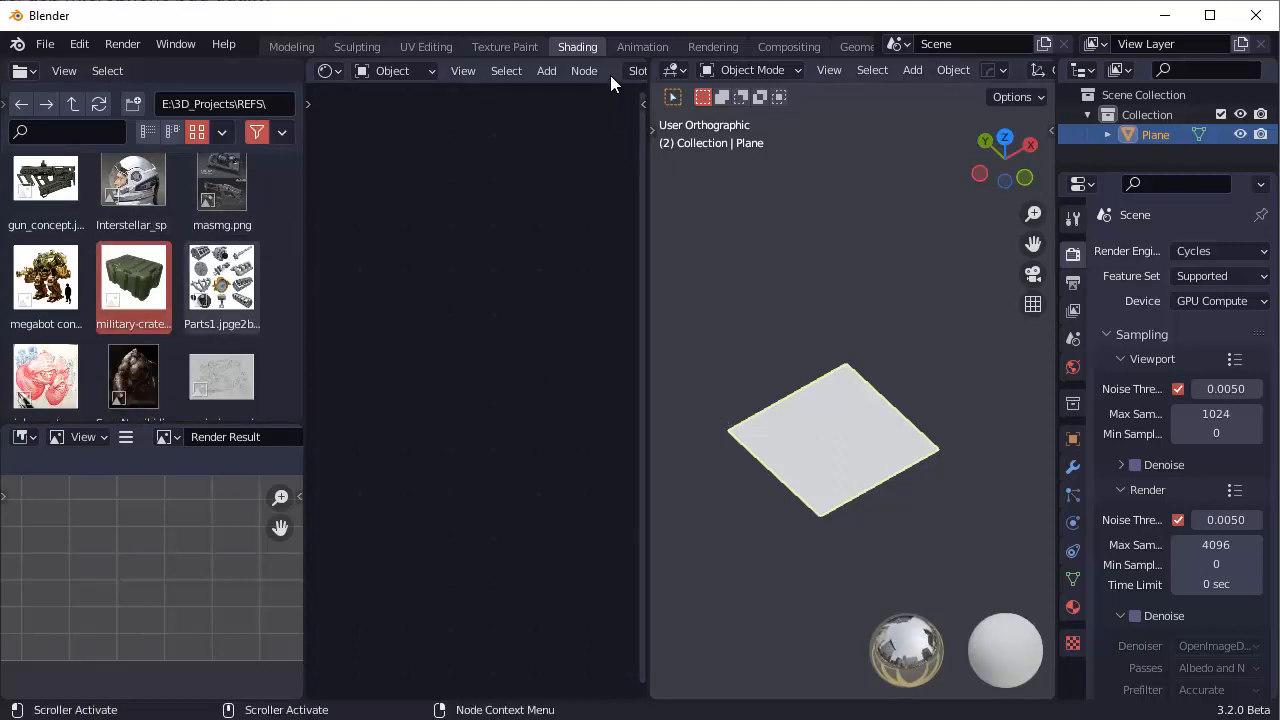
Create a new material on the plane and connect the military-crate image texture to the shader's Base Color
scroll(610, 75, "down", 5)
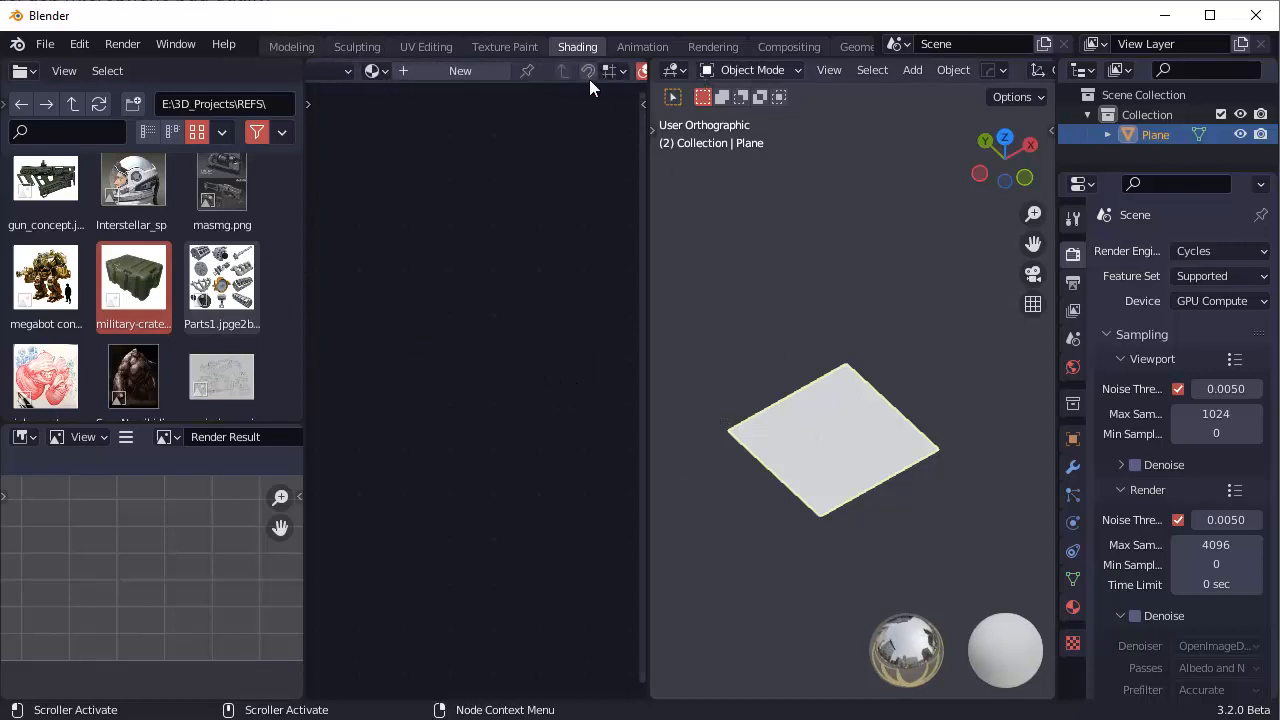
left_click(487, 70)
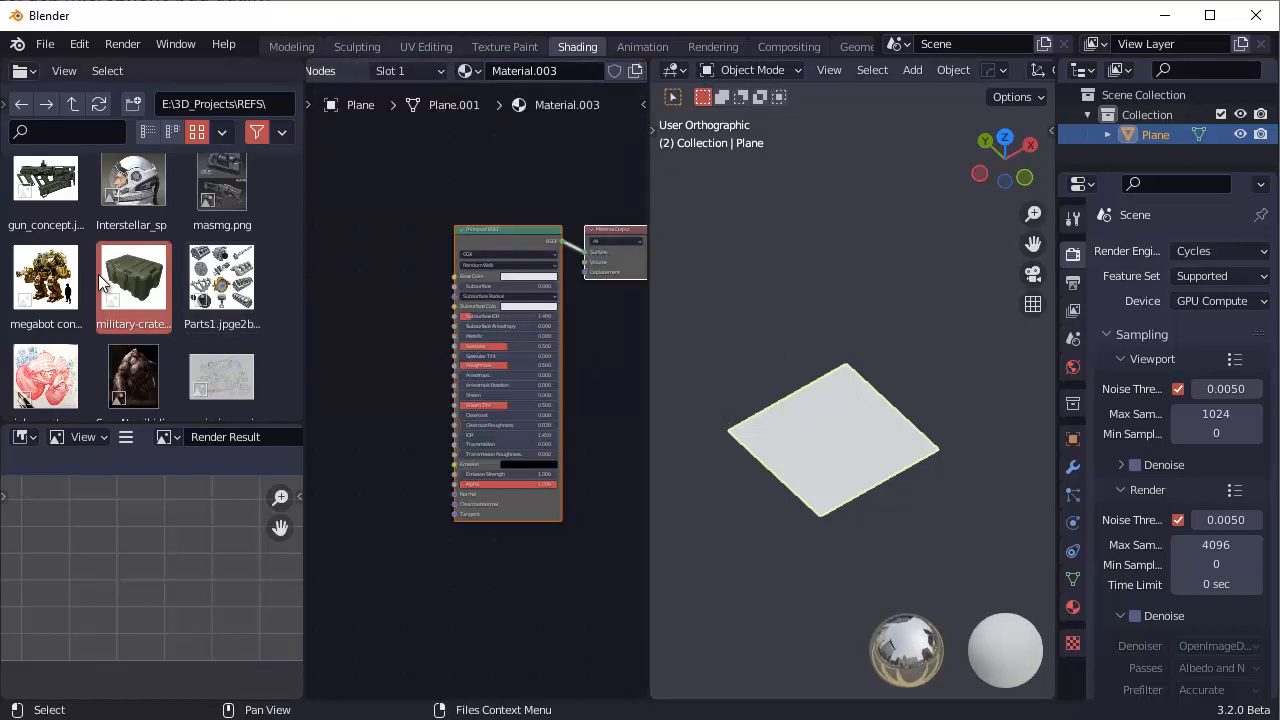
left_click_drag(98, 274, 140, 315)
scroll(373, 277, "down", 1)
scroll(291, 303, "up", 1)
left_click_drag(308, 273, 388, 269)
scroll(280, 265, "up", 1)
middle_click_drag(835, 396, 794, 371)
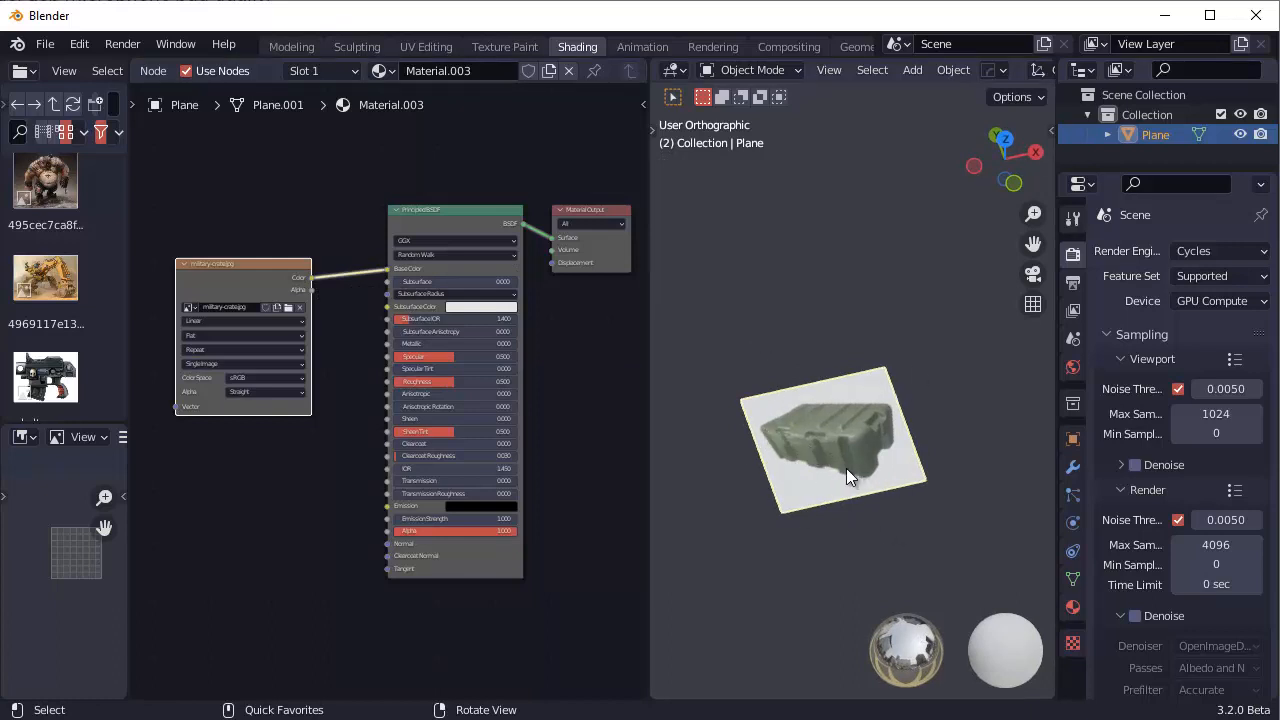
middle_click_drag(838, 397, 864, 404)
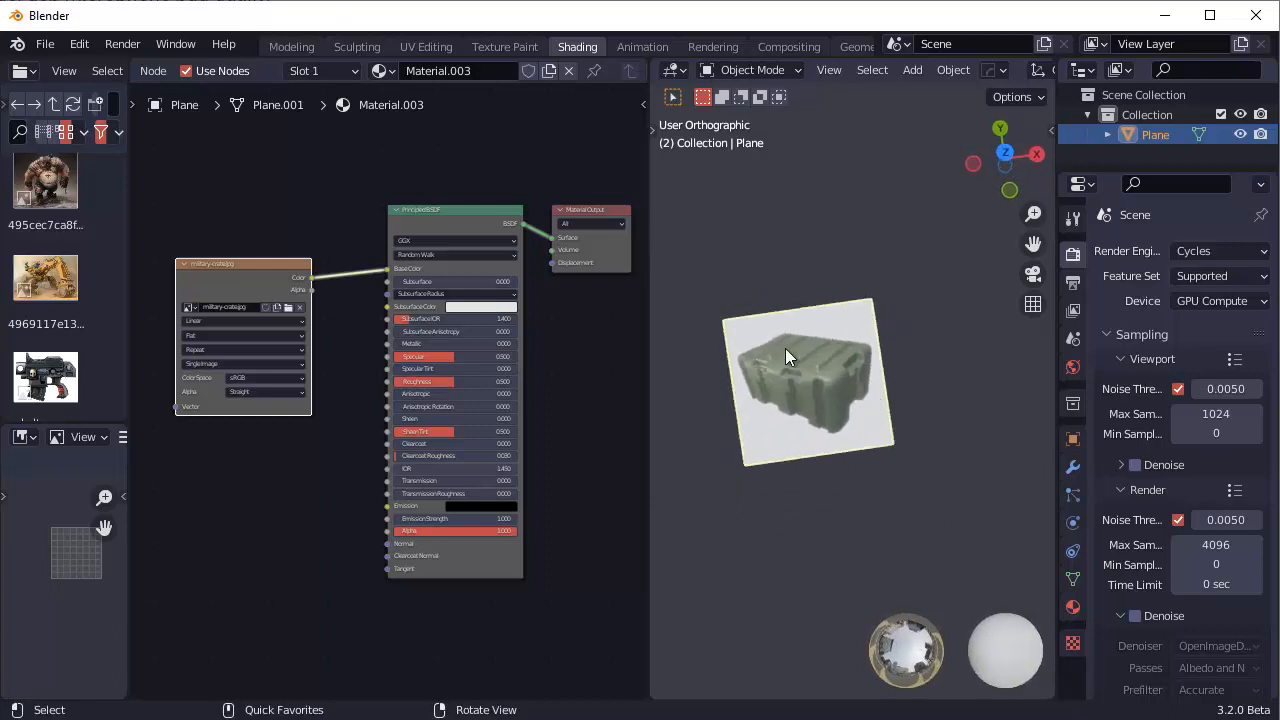
key("ctrl+s")
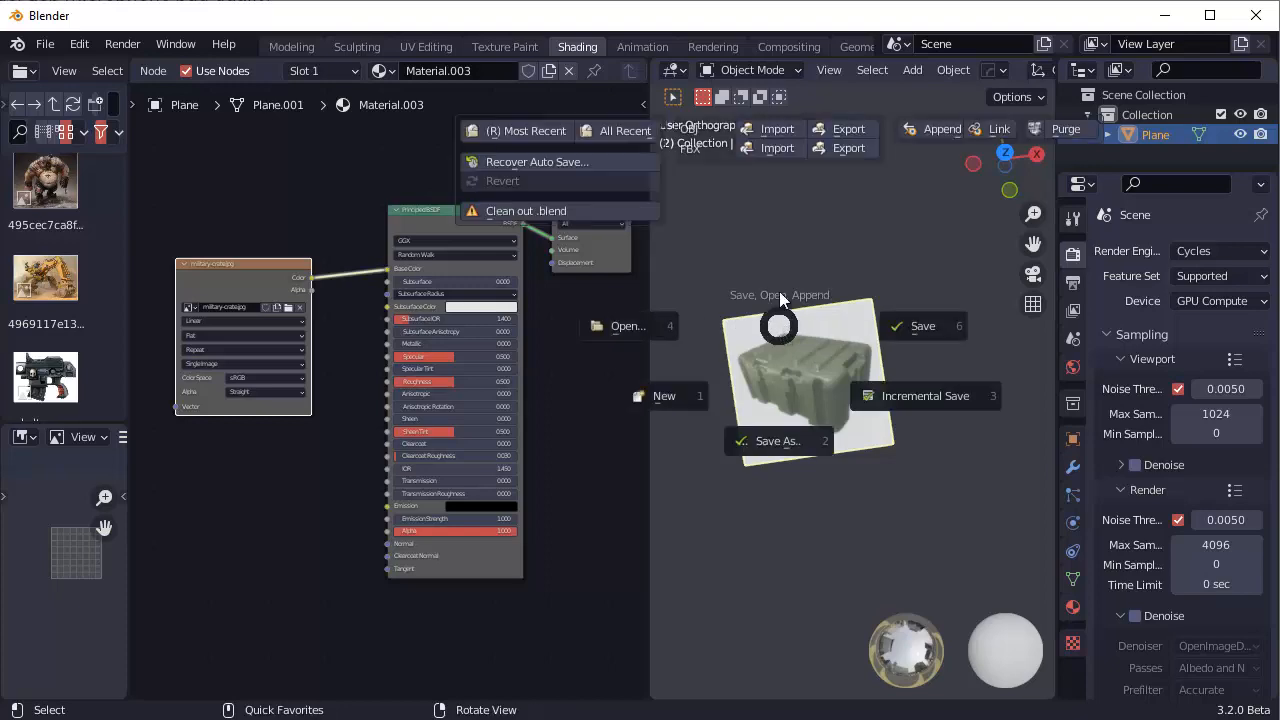
left_click(848, 129)
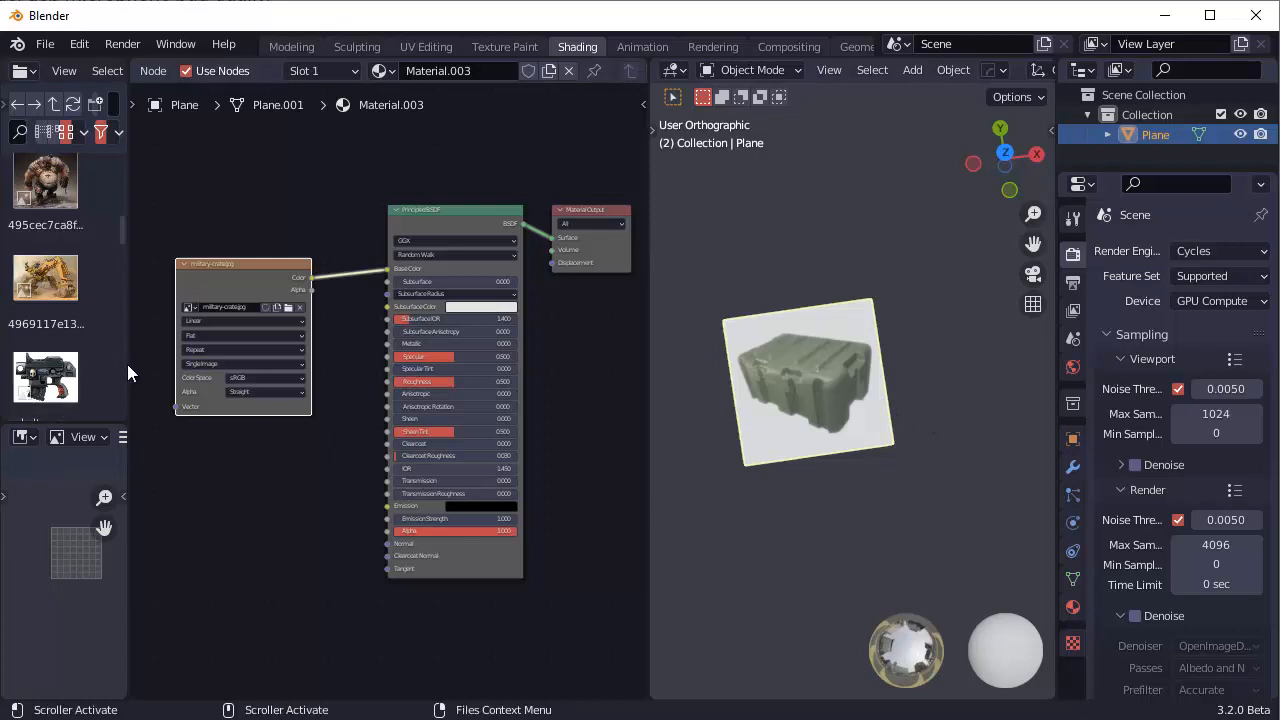
Widen the file browser, add the dark muscular creature image as a texture node and connect it to Base Color instead of the crate
left_click_drag(128, 364, 251, 364)
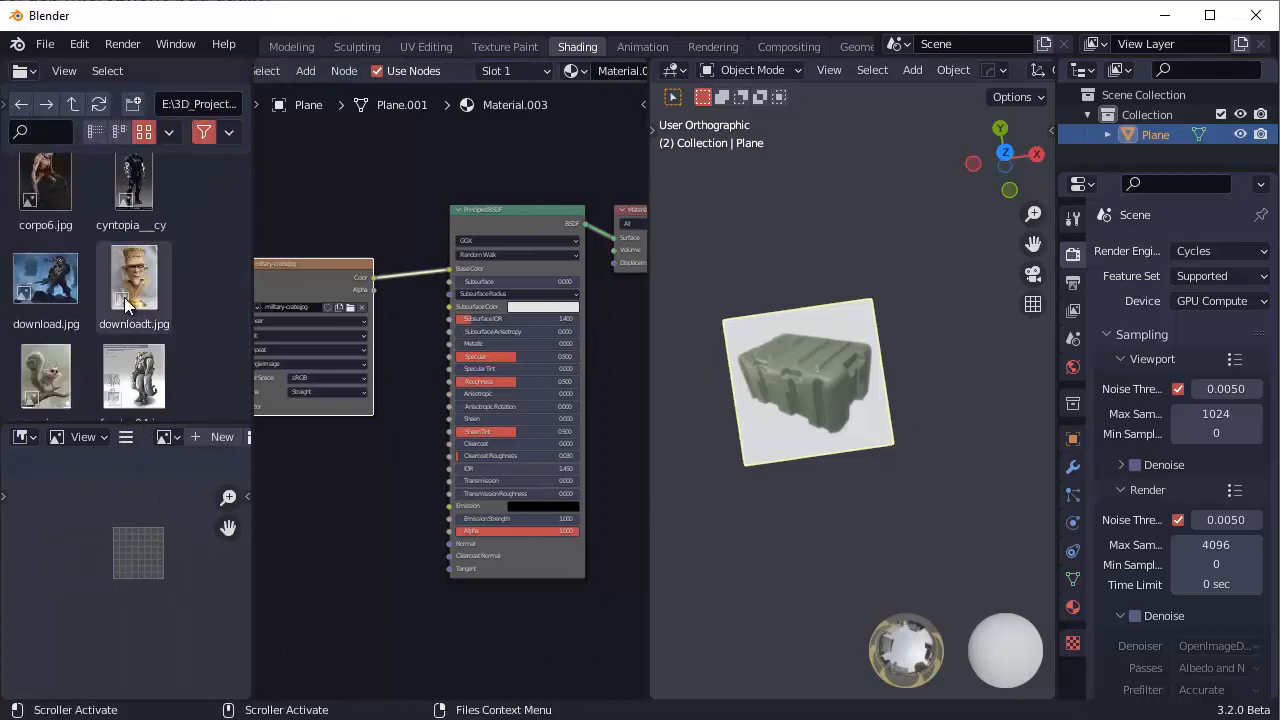
scroll(125, 294, "down", 8)
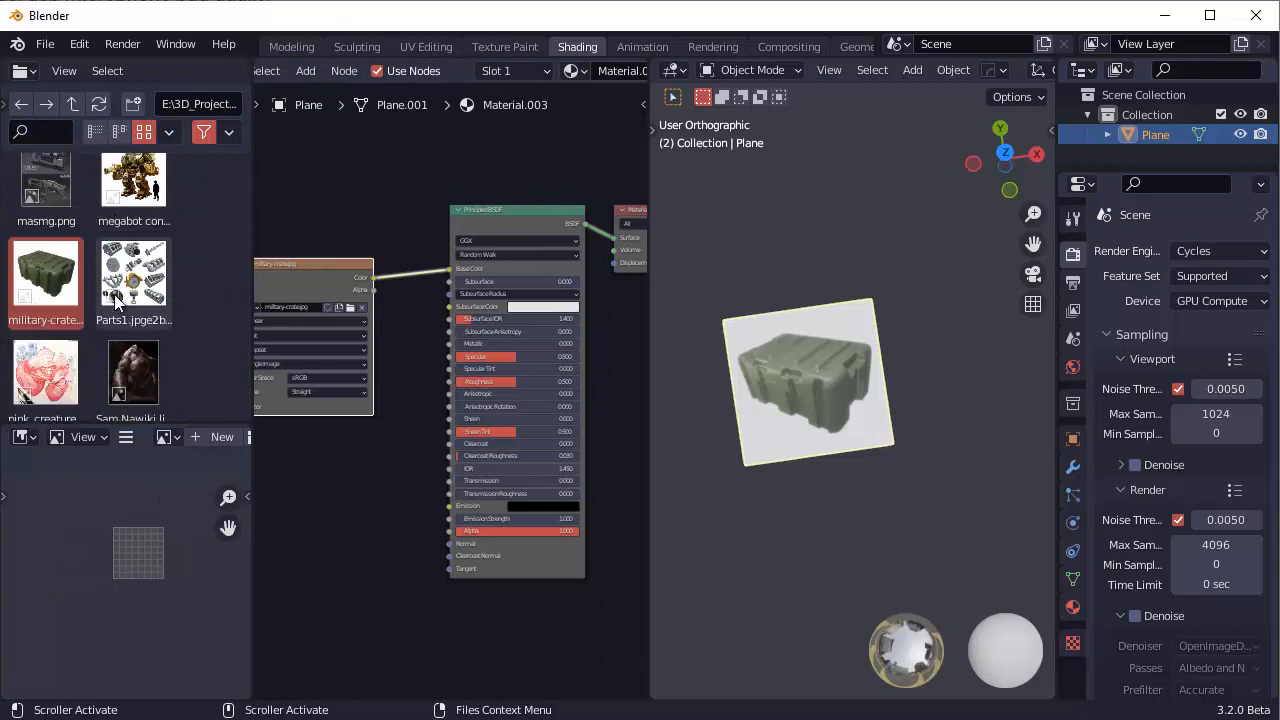
scroll(116, 298, "down", 2)
left_click_drag(116, 298, 436, 393)
left_click_drag(459, 258, 446, 267)
scroll(805, 357, "up", 8)
scroll(807, 358, "down", 7)
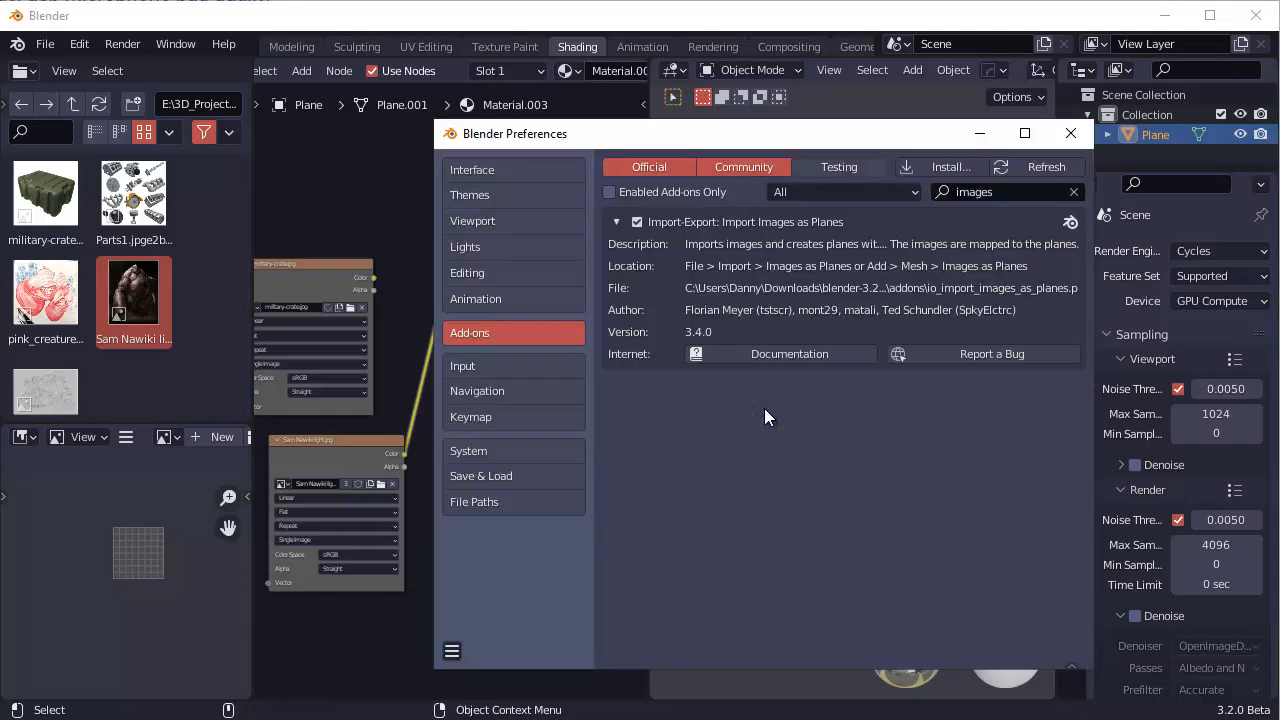
Check the Import Images as Planes add-on in the preferences and close the window
left_click_drag(840, 137, 699, 123)
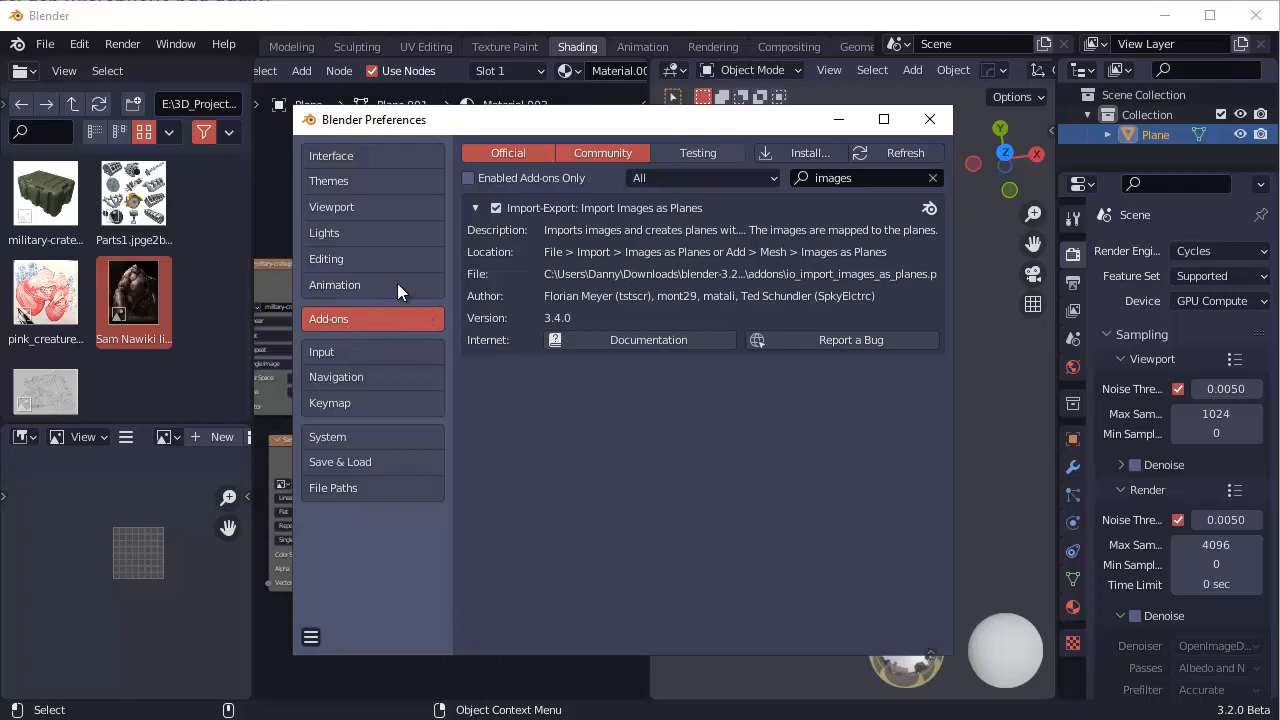
left_click(930, 119)
left_click(44, 45)
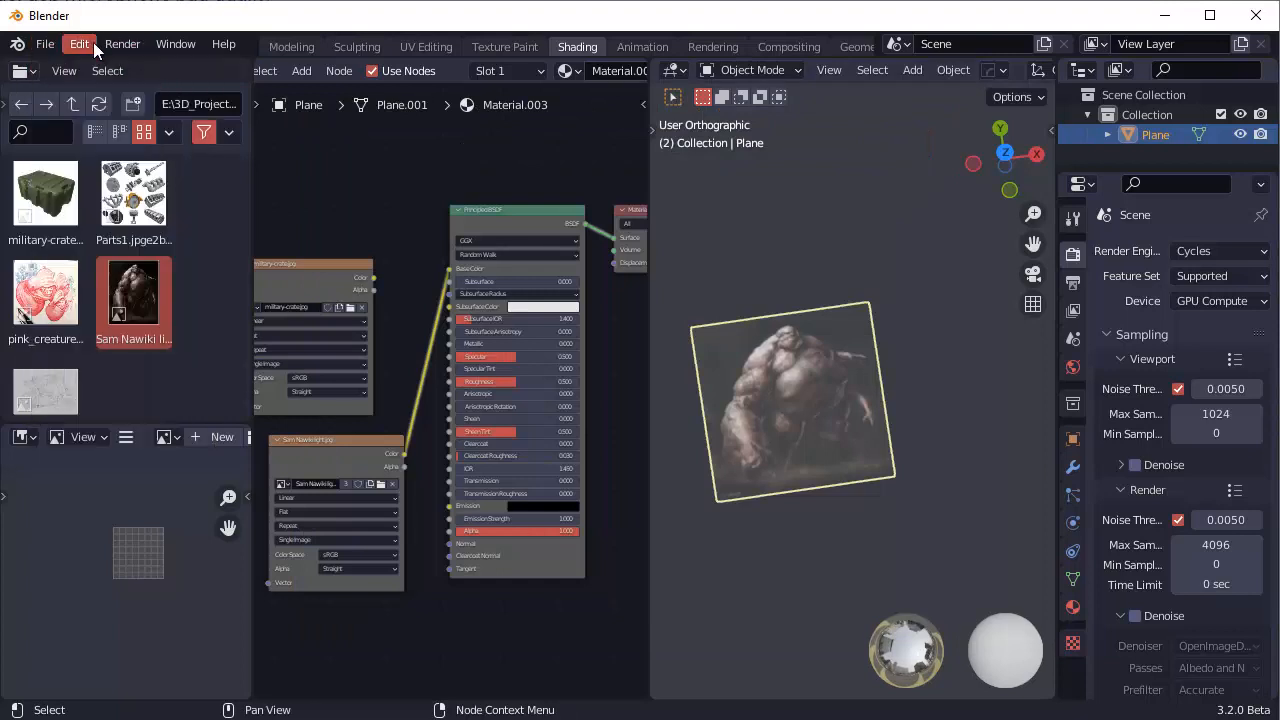
left_click(78, 46)
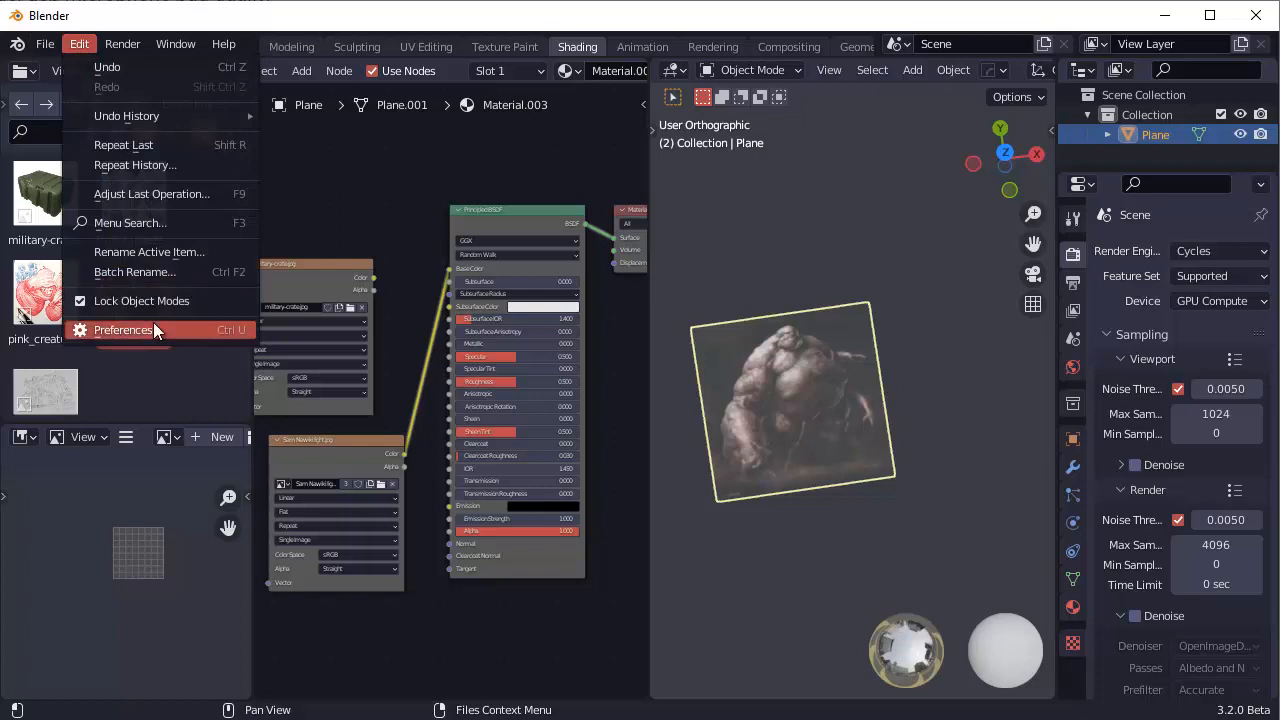
left_click(728, 228)
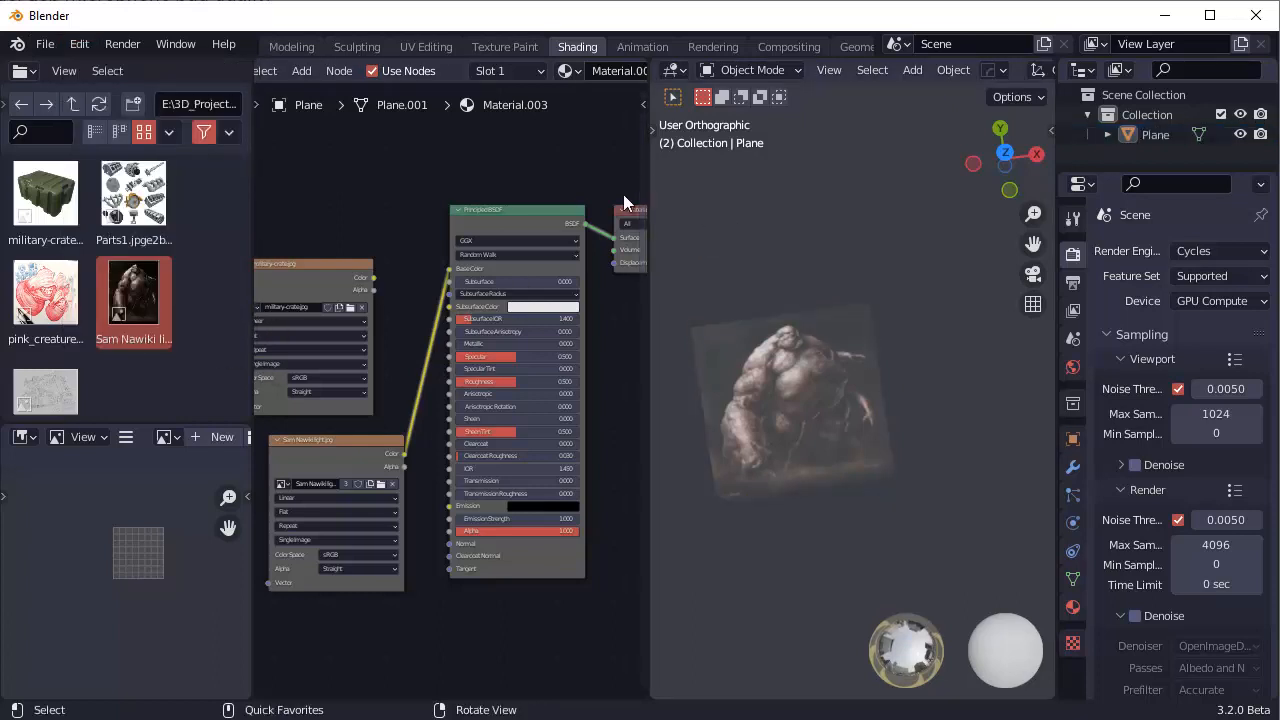
Import the dark muscular creature image from the reference folder using Images as Planes
left_click(45, 45)
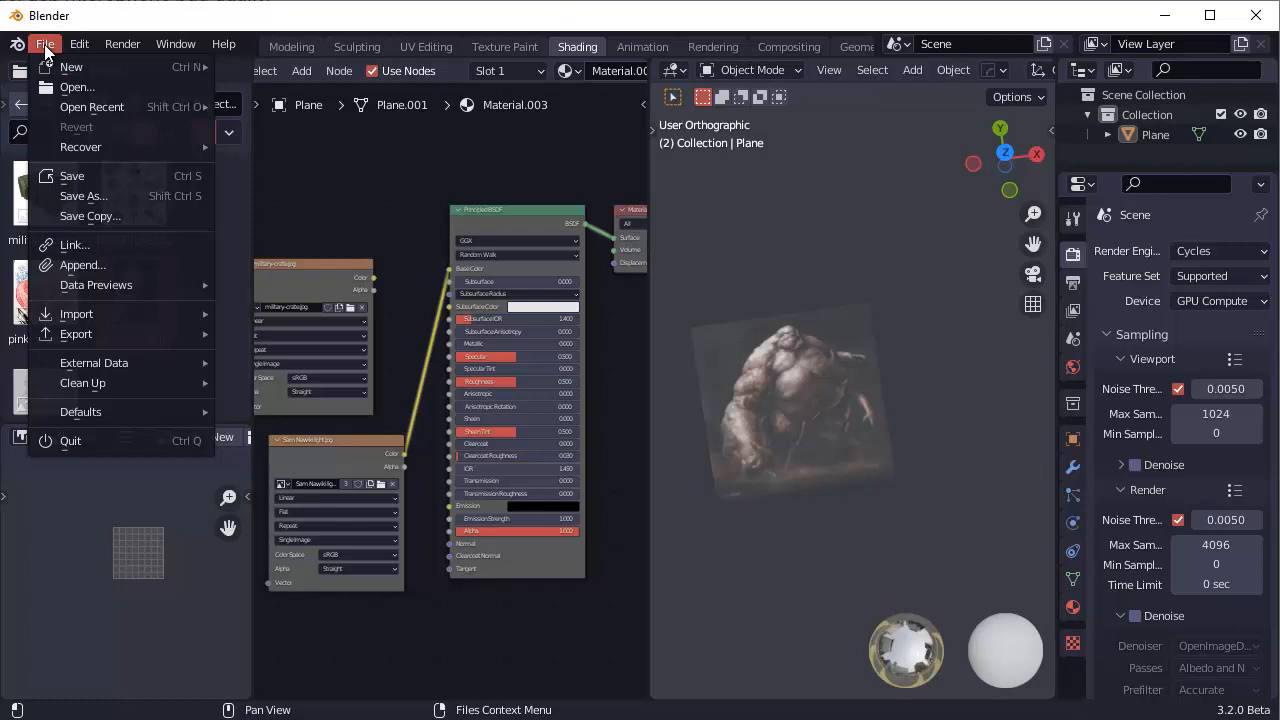
mouse_move(145, 319)
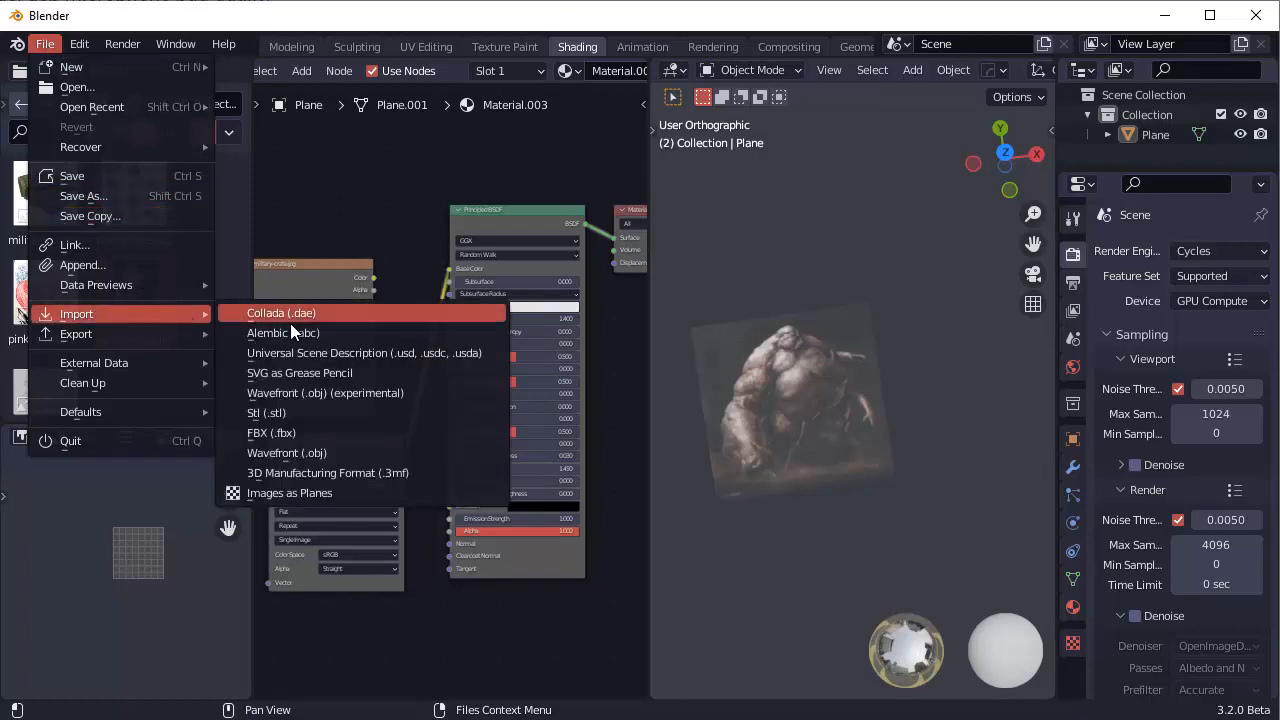
left_click(308, 492)
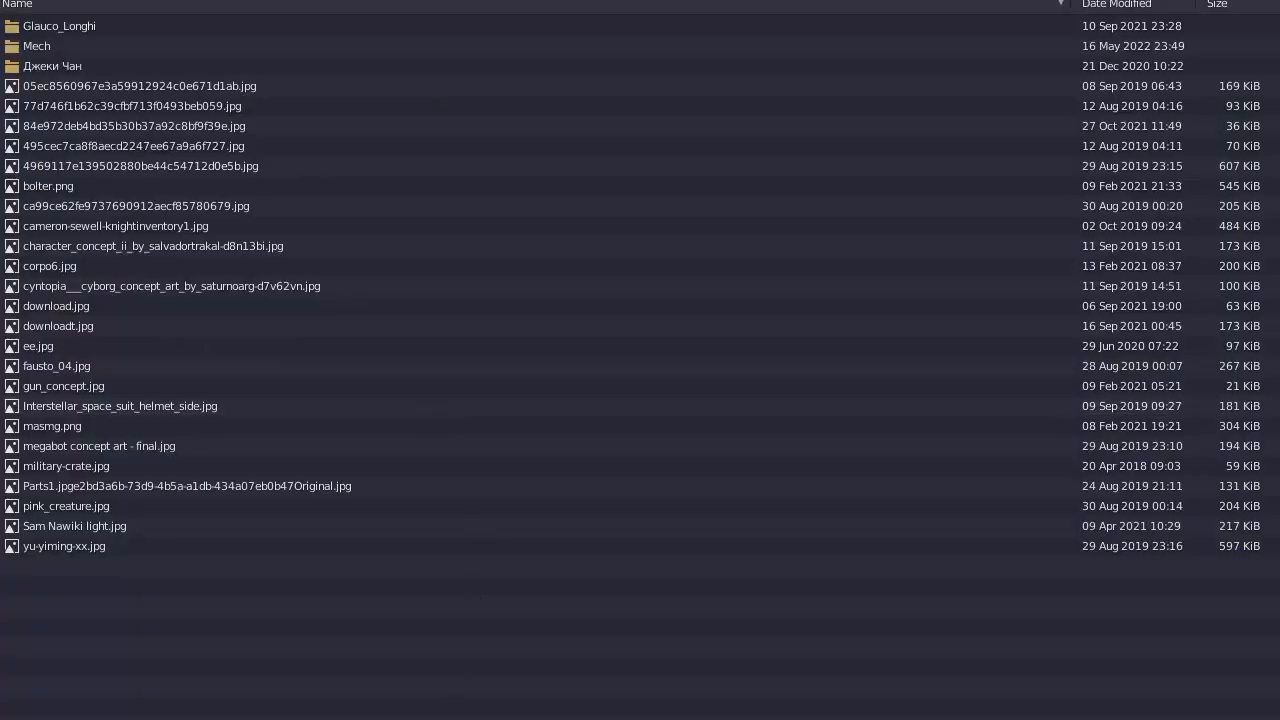
left_click(93, 525)
key("Return")
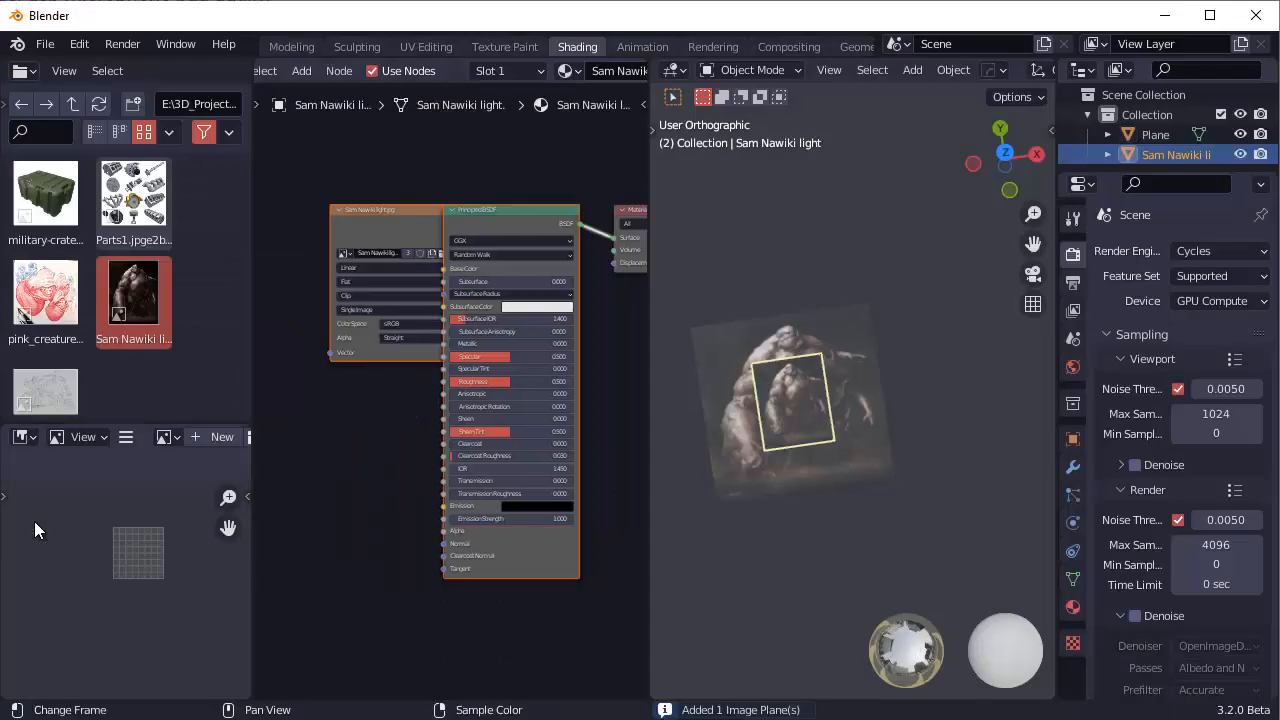
Move the imported image plane clear of the first plane, about 0.20 m in X, 1.68 m in Y and 0.36 m in Z
scroll(740, 418, "up", 2)
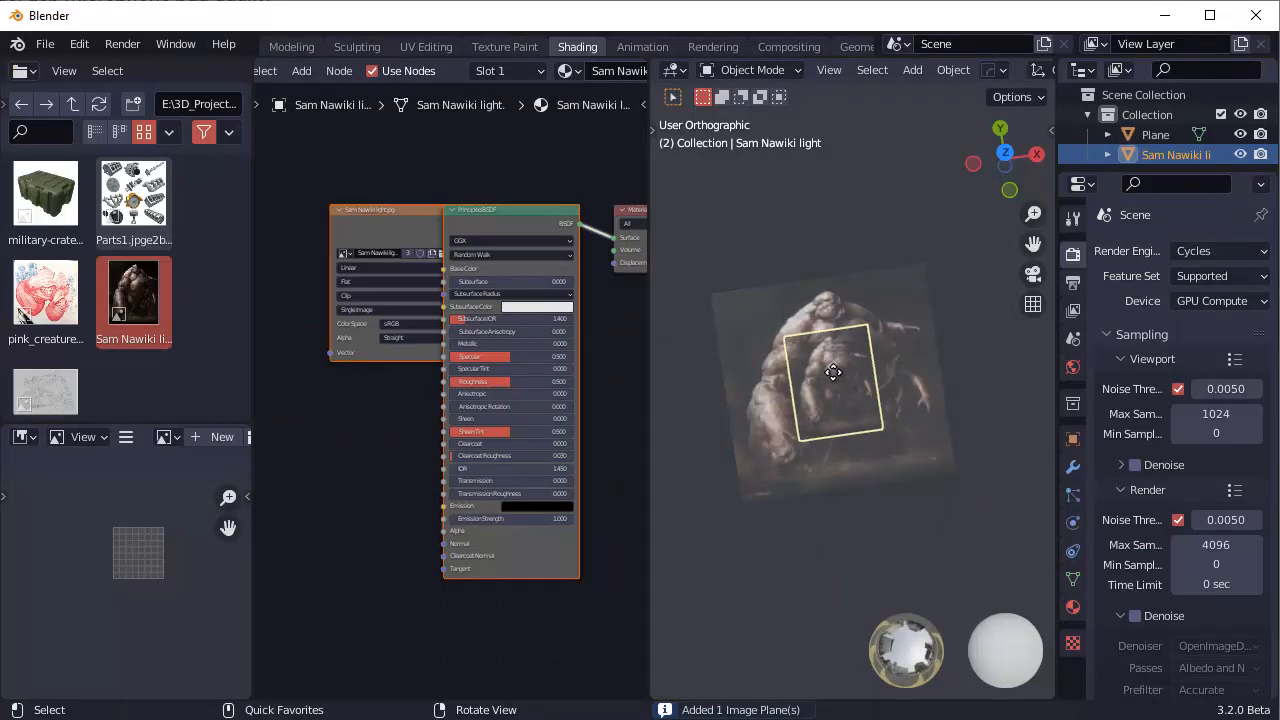
key("g")
left_click(828, 185)
middle_click_drag(828, 264, 861, 280)
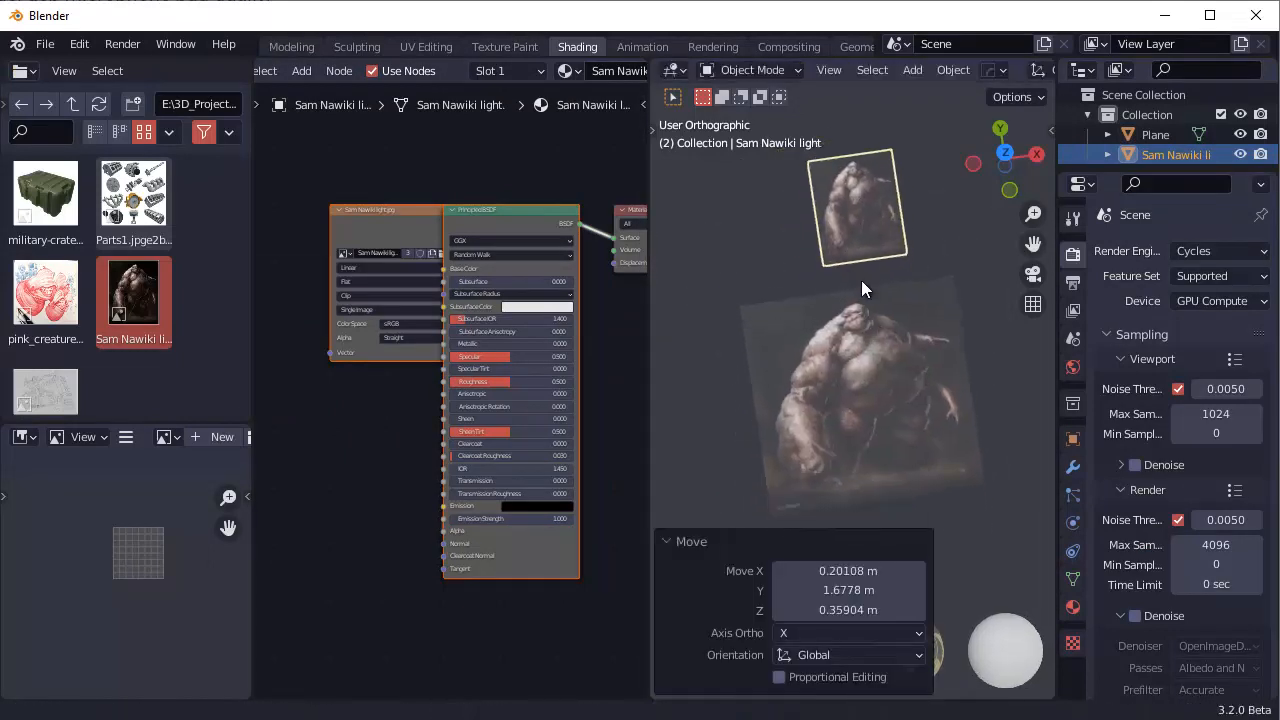
scroll(860, 204, "up", 7)
middle_click(858, 220)
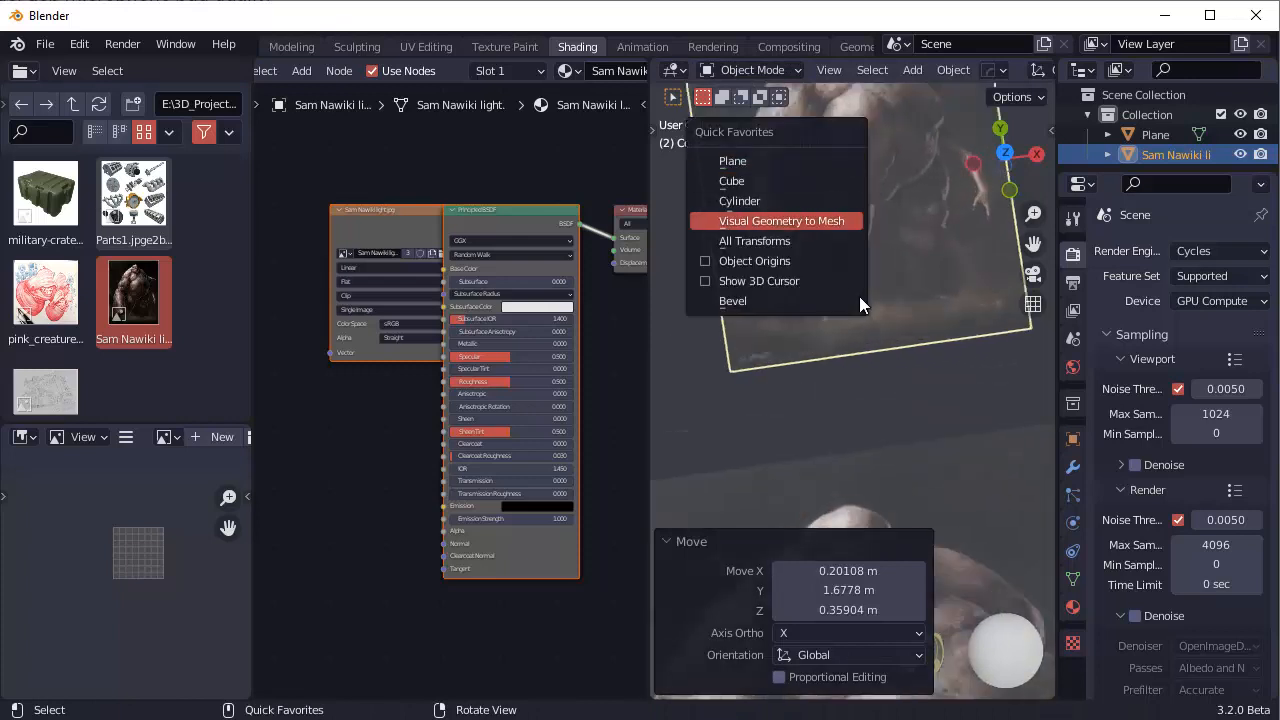
scroll(875, 260, "down", 5)
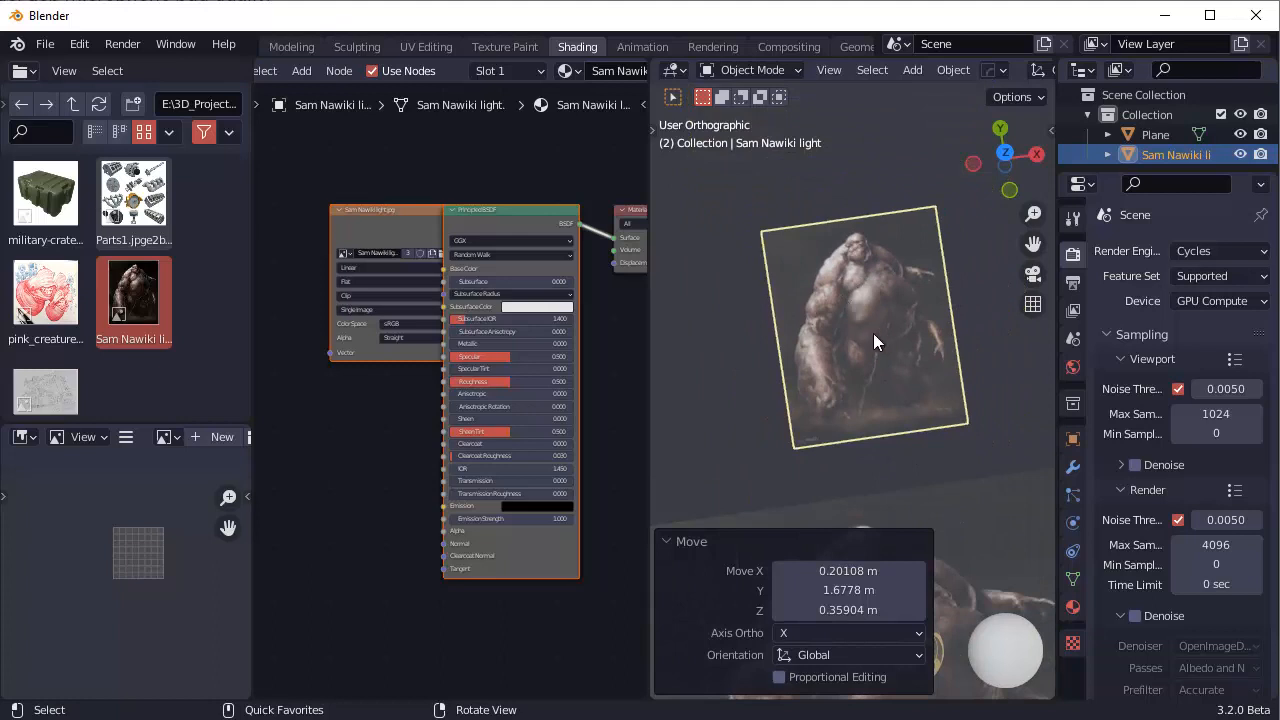
Inspect the imported image plane's corner vertices in Edit Mode and return to Object Mode
left_click(865, 268)
key("Tab")
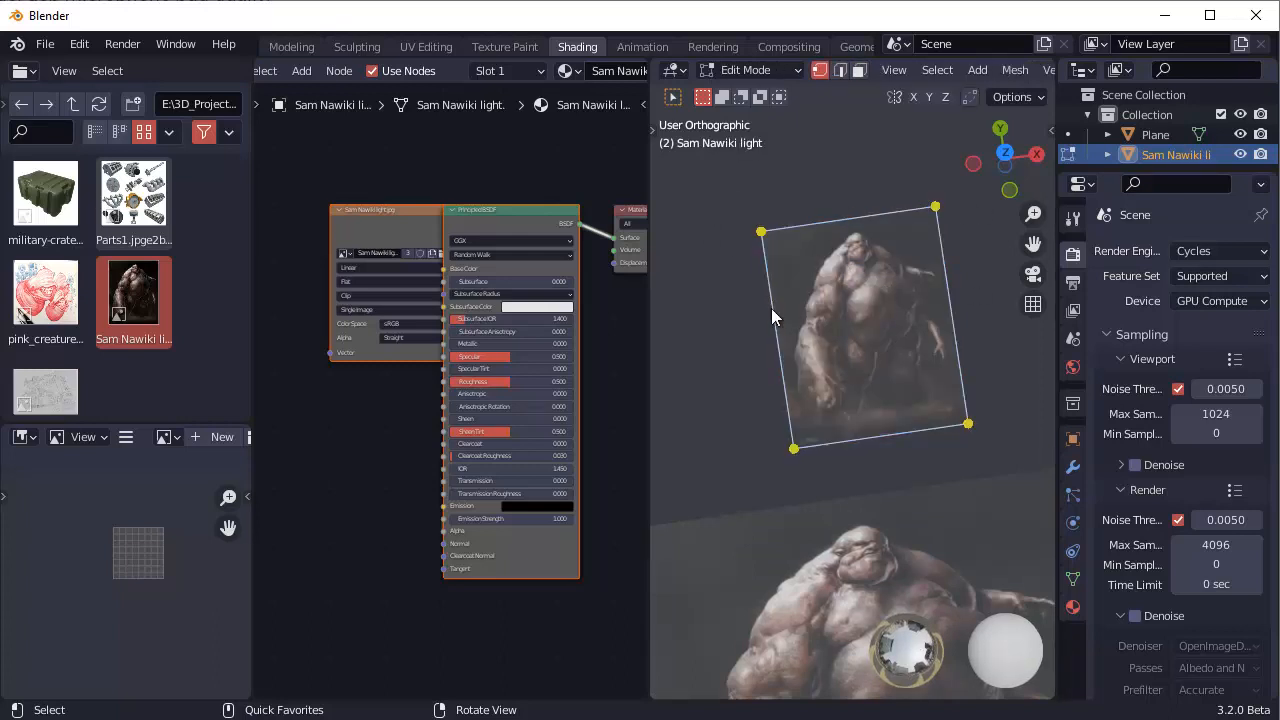
key("Tab")
scroll(867, 408, "down", 5)
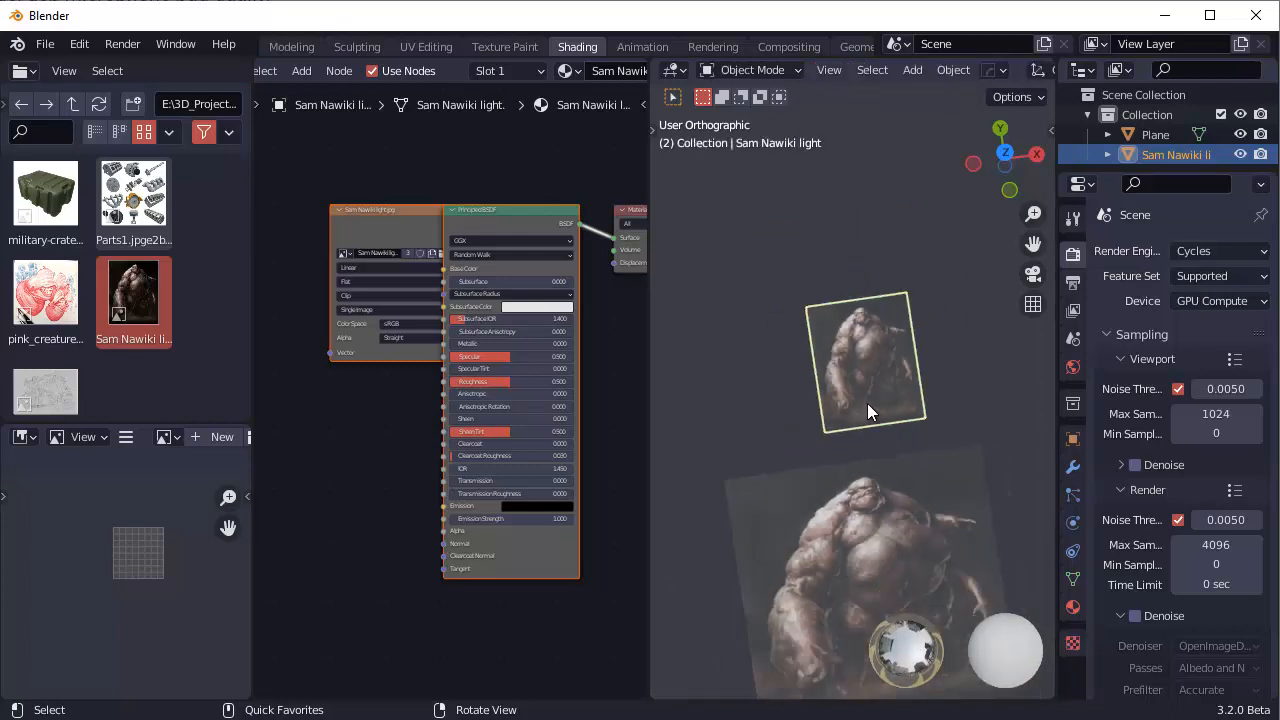
key("q")
middle_click(728, 329)
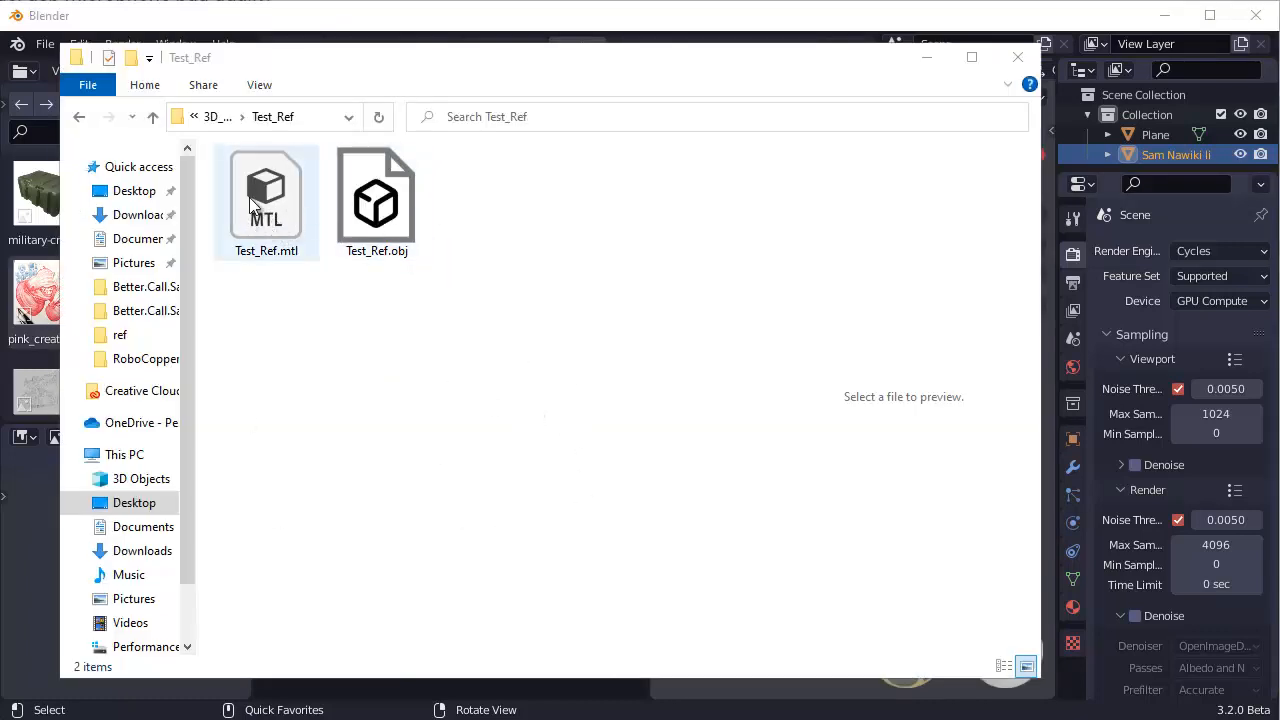
Switch to the Test_Ref folder, open Test_Ref.mtl in Notepad to check its texture image path, and close it
right_click(260, 205)
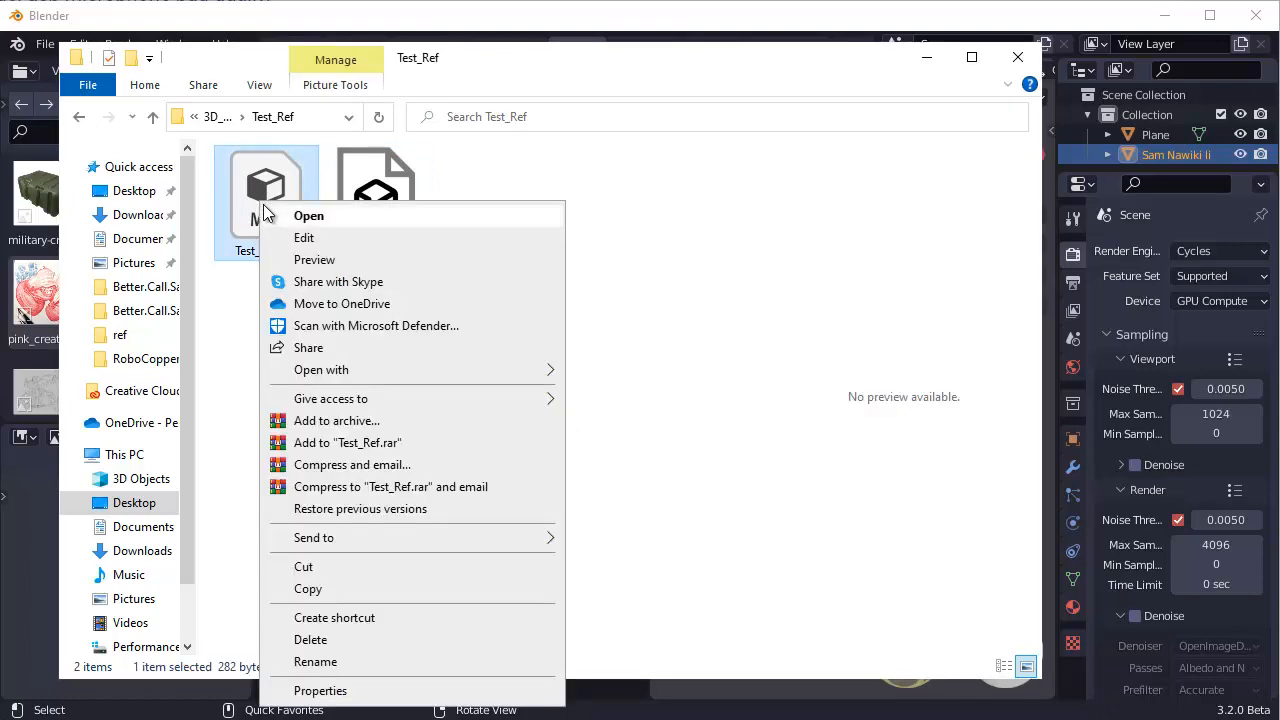
mouse_move(456, 368)
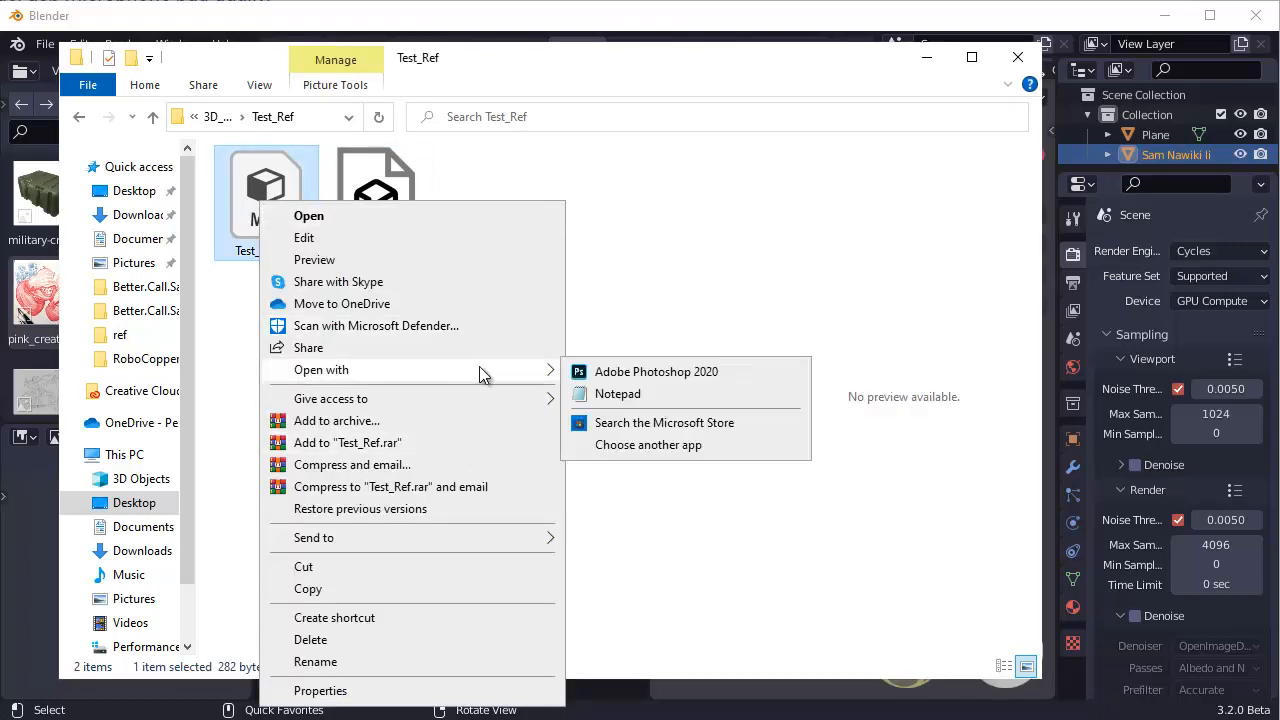
left_click(620, 394)
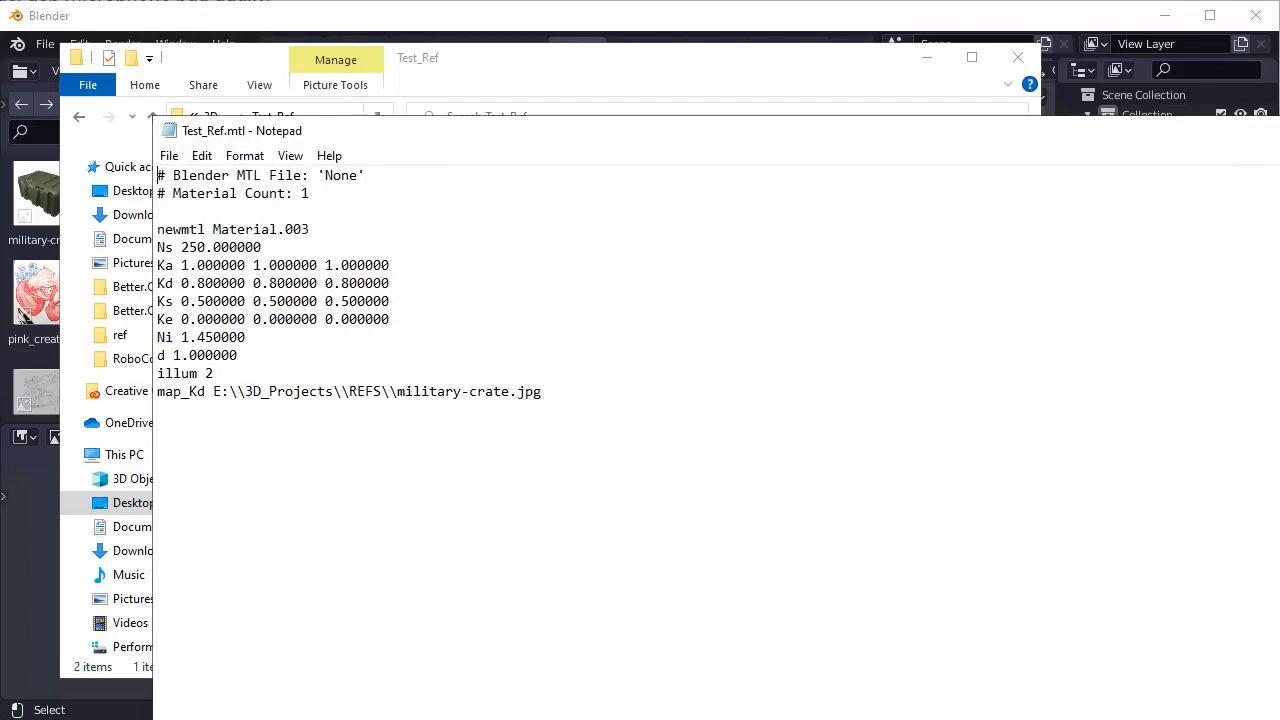
key("alt+F4")
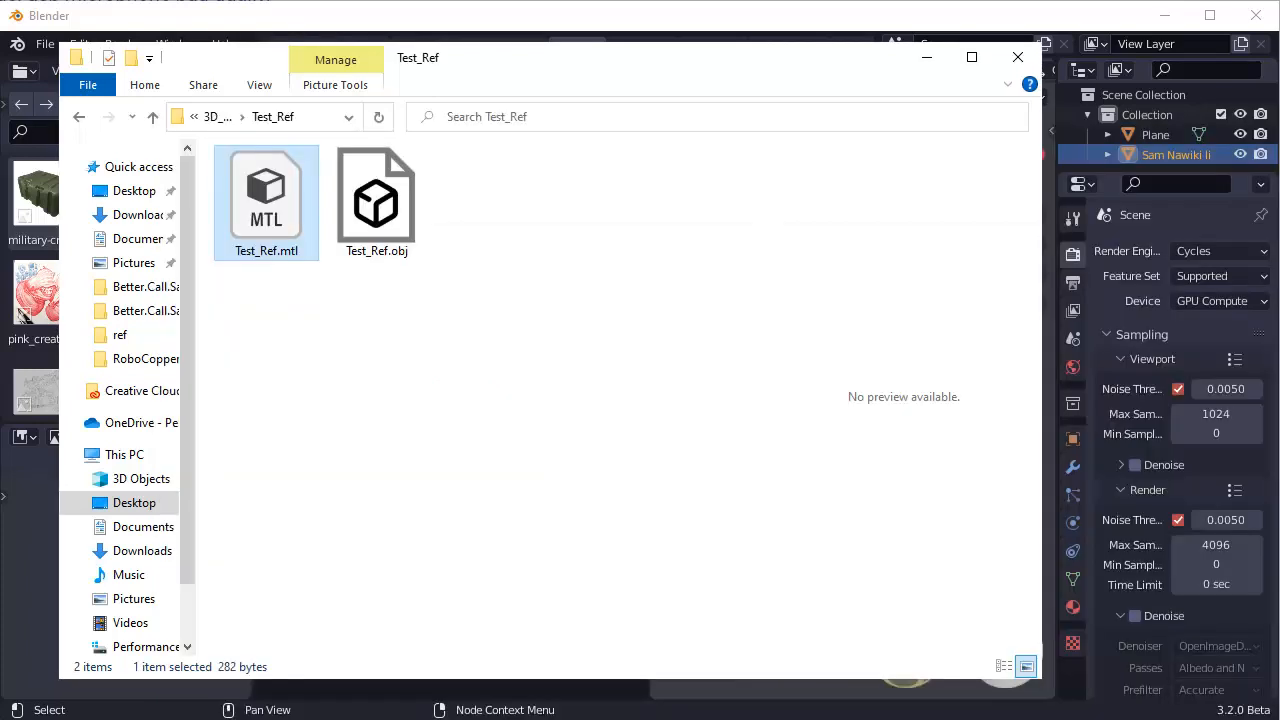
Paste military-crate.jpg into the Test_Ref folder beside the OBJ and MTL files, and close the folder window
right_click(471, 374)
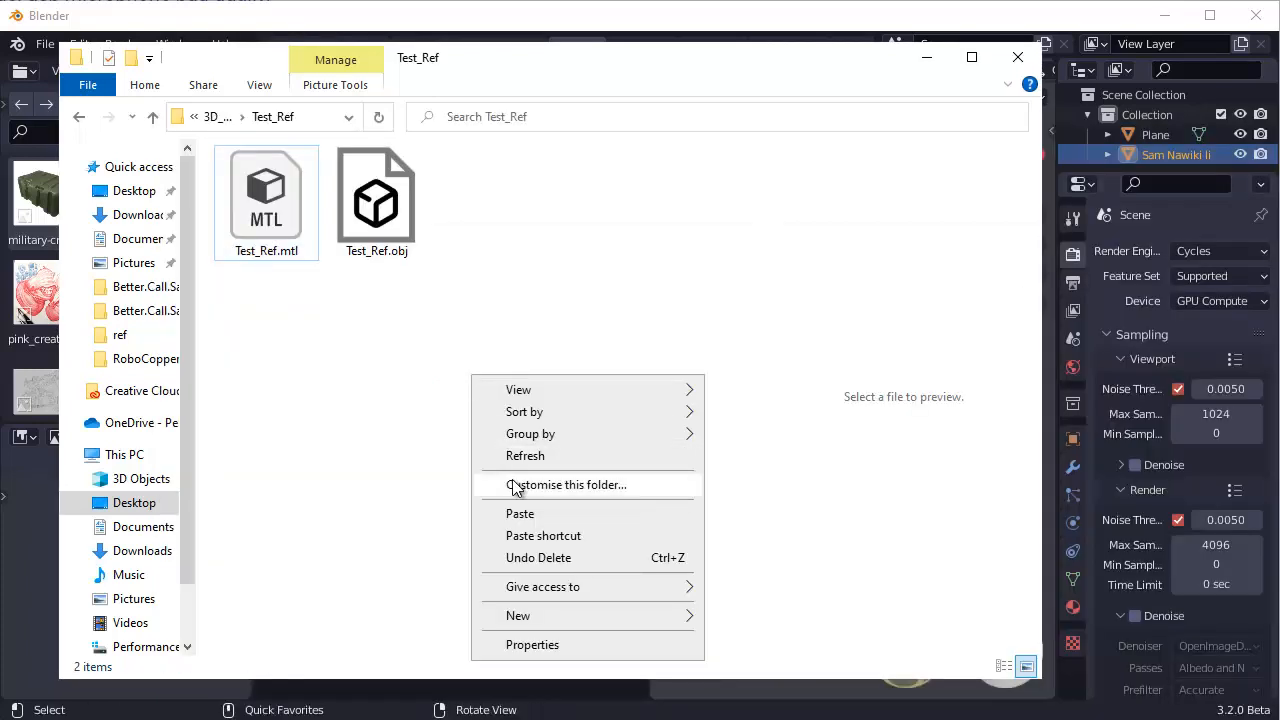
left_click(530, 512)
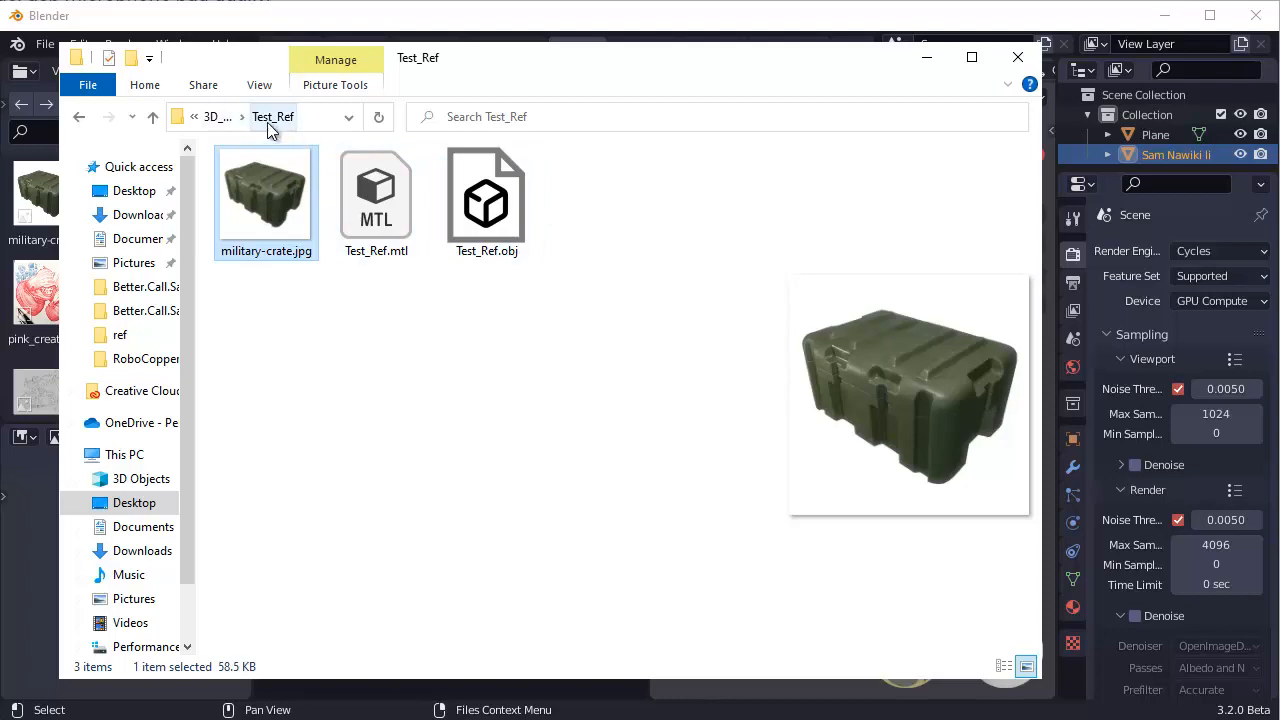
left_click(1015, 64)
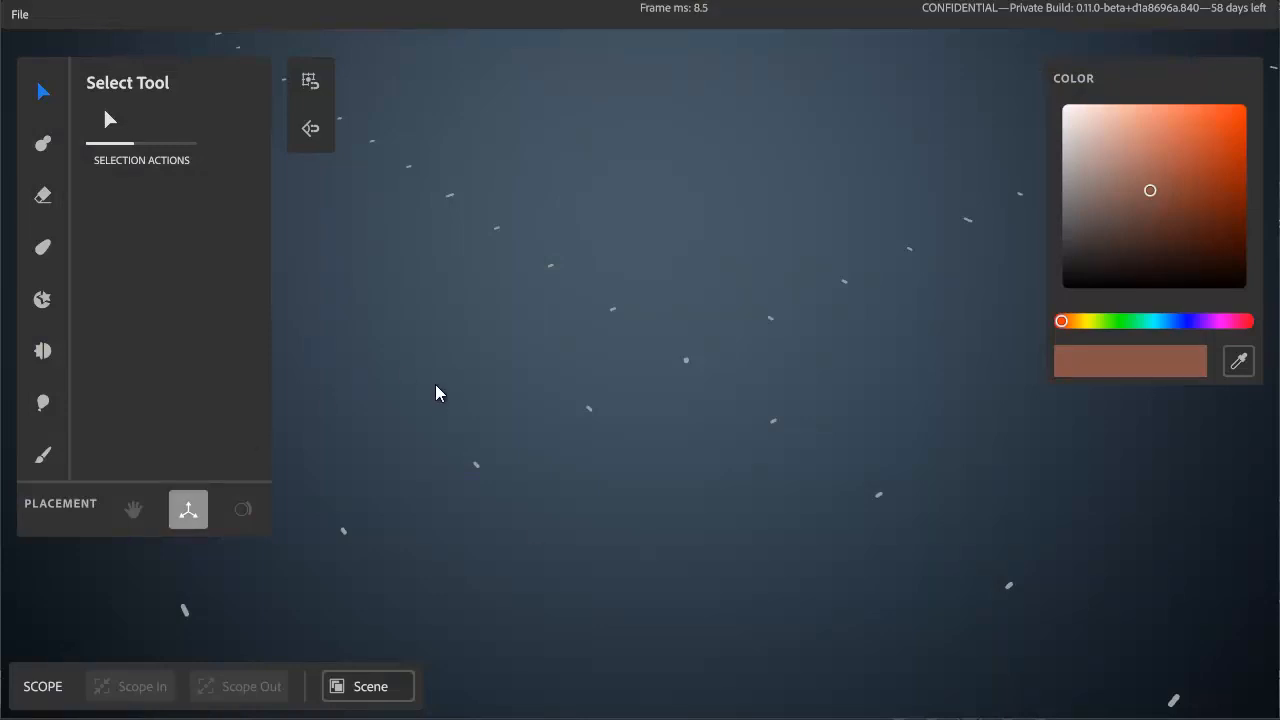
Switch to Substance 3D Modeler and import the Test_Ref.obj crate reference plane as a mesh
left_click(20, 18)
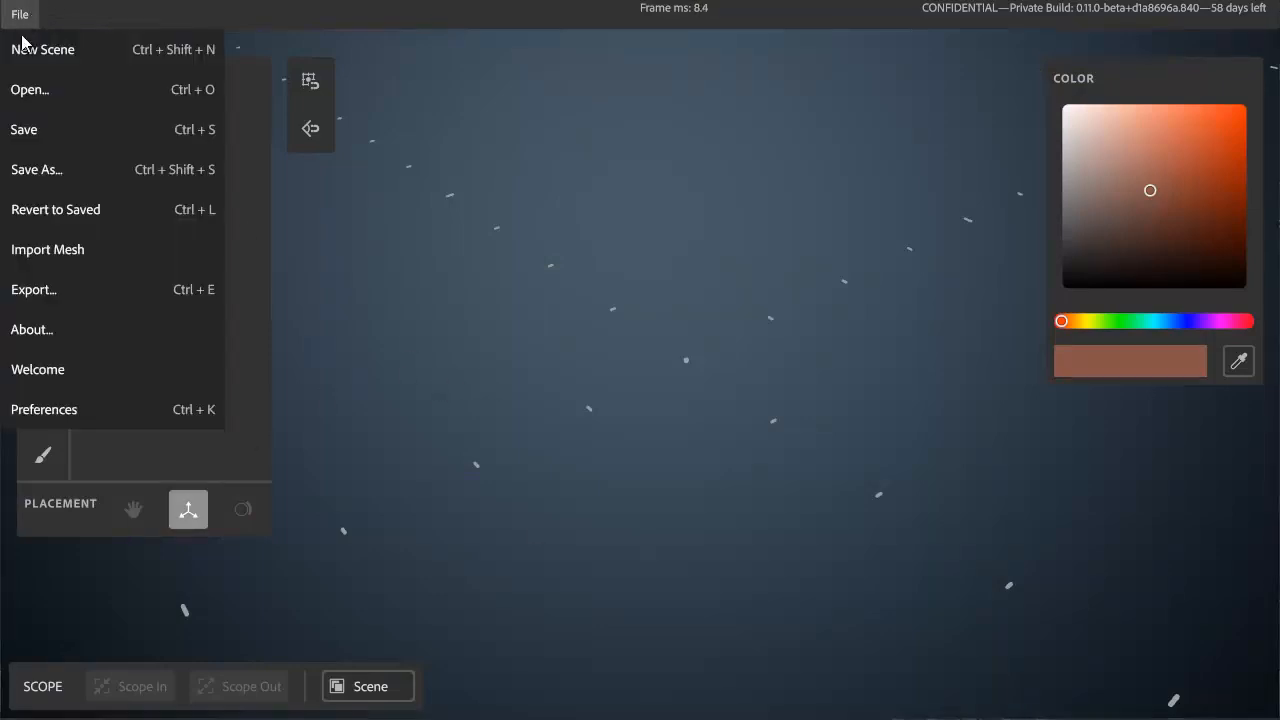
left_click(89, 250)
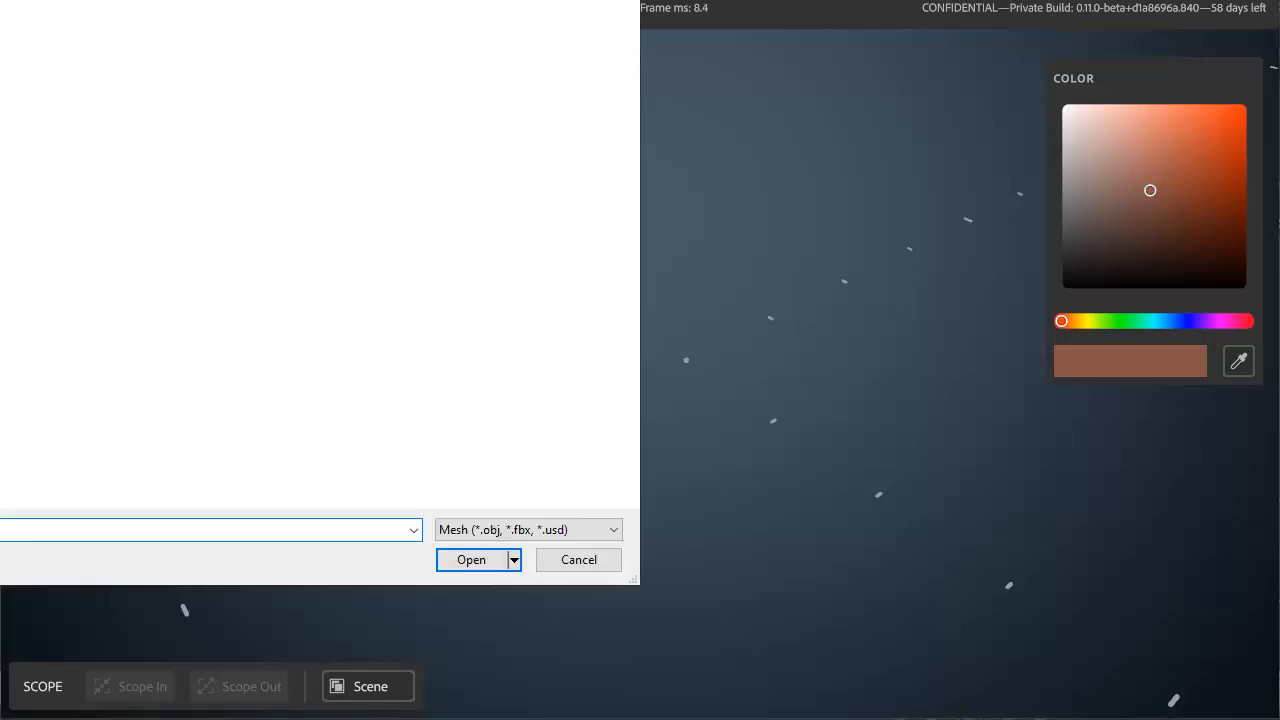
double_click(4, 250)
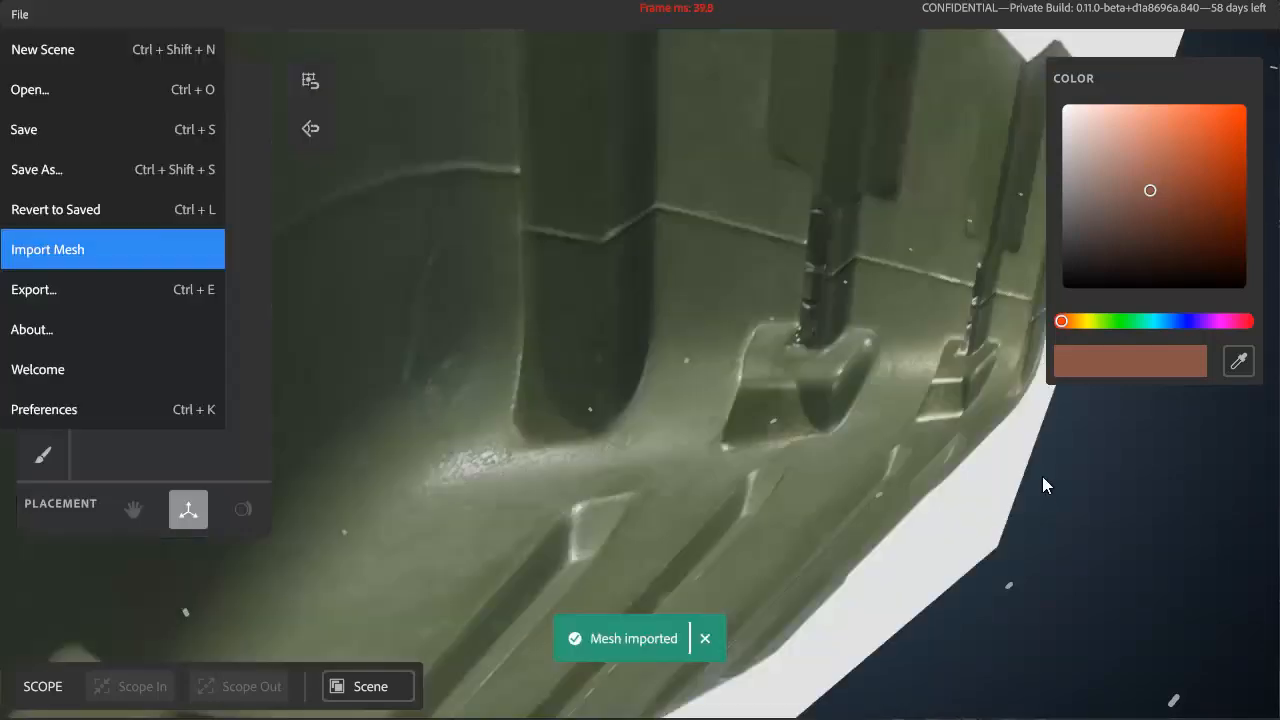
left_click(697, 409)
right_click_drag(697, 409, 450, 122, "alt")
mouse_move(654, 334)
left_mouse_down("alt")
mouse_move(482, 288)
mouse_move(800, 349)
mouse_move(474, 289)
mouse_move(886, 411)
mouse_move(970, 417)
mouse_move(660, 357)
mouse_move(674, 346)
left_mouse_up("alt")
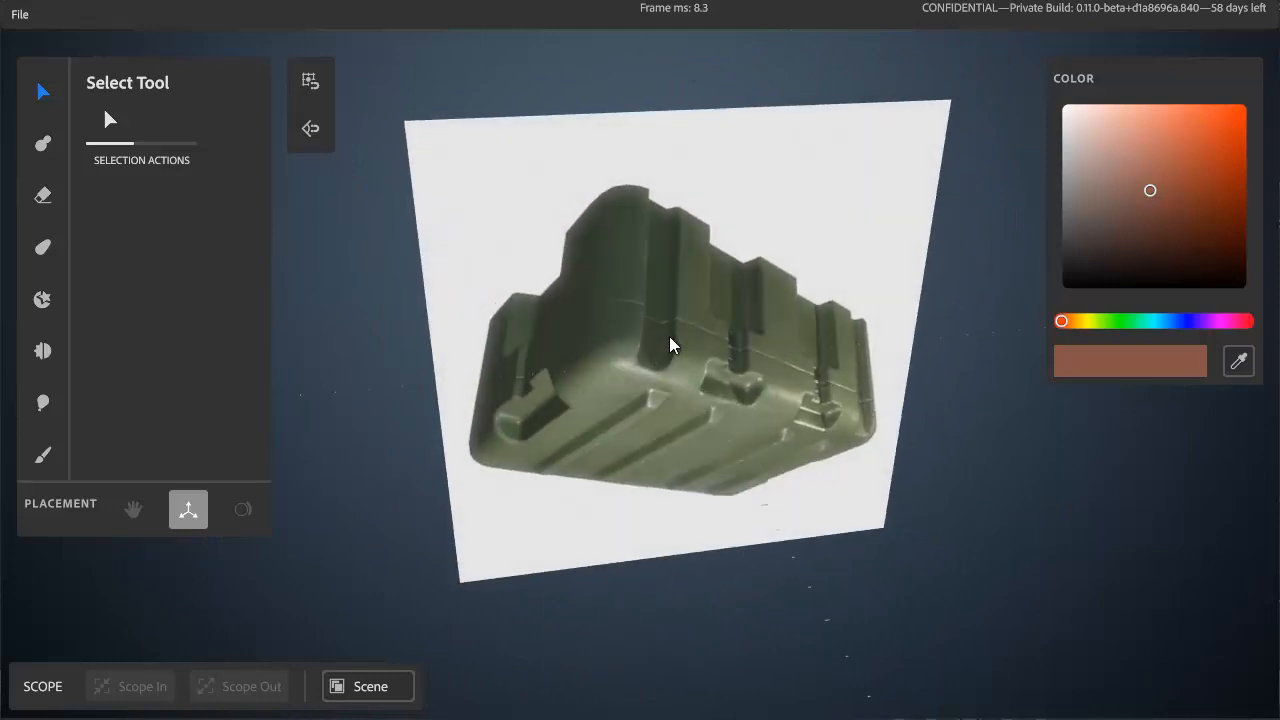
Rotate the imported crate plane until the crate stands upright, move it away from the scene centre and deselect it
left_click(718, 316)
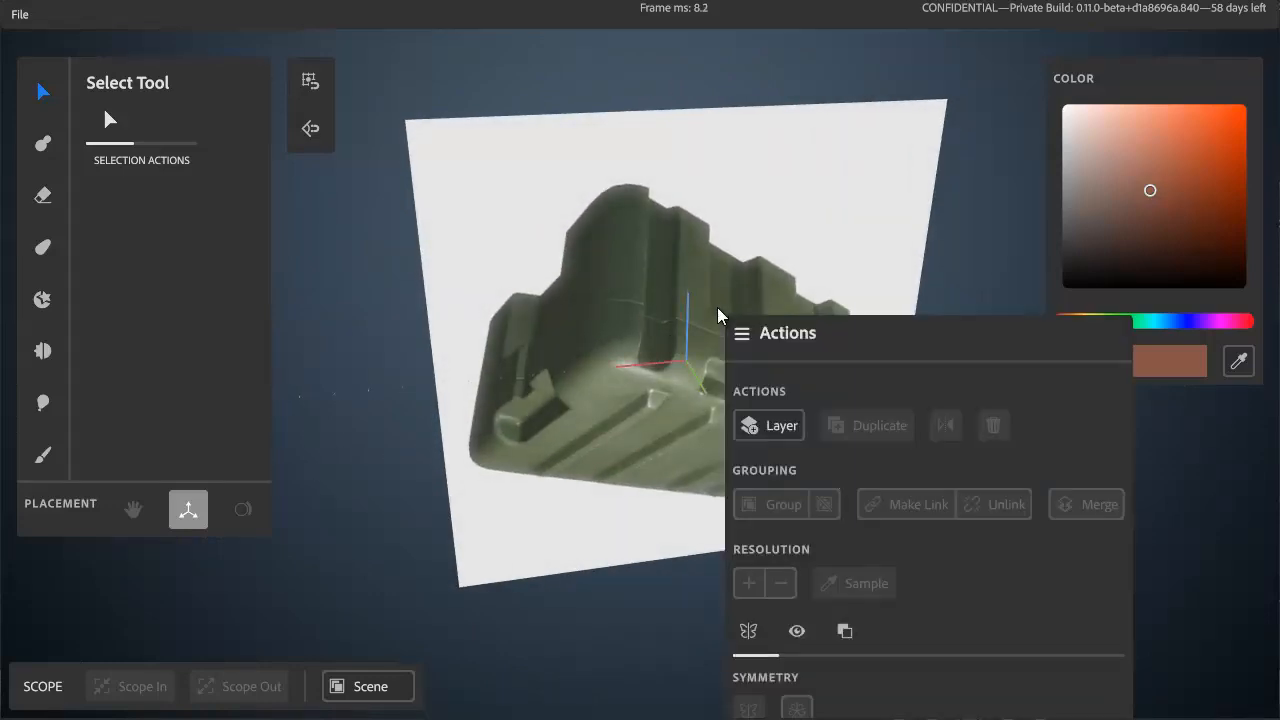
left_click(551, 187)
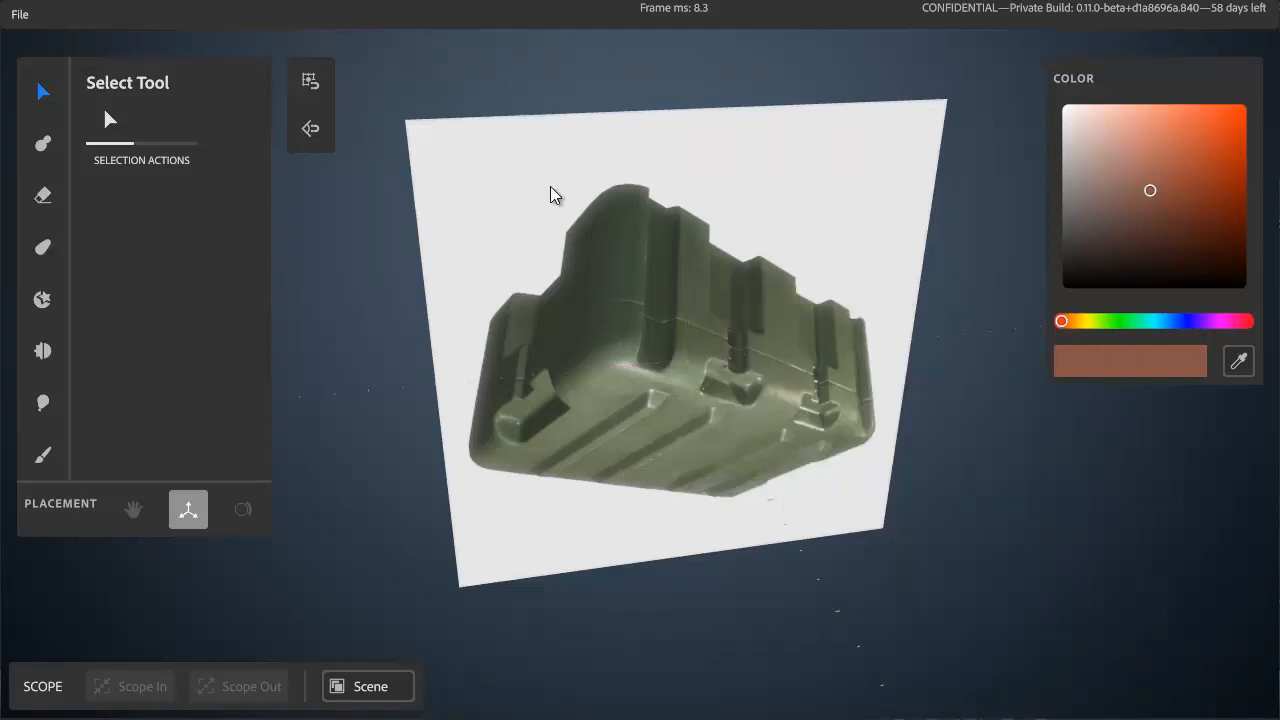
left_click(551, 187)
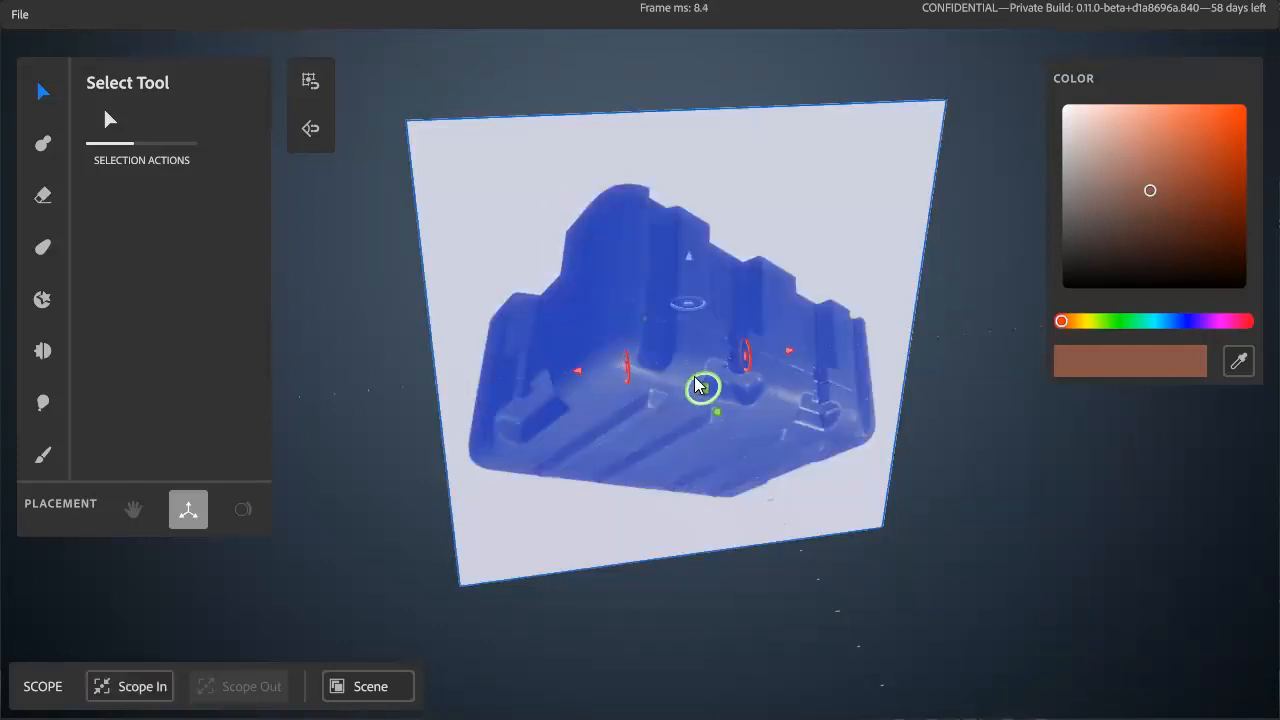
left_click_drag(700, 385, 843, 563)
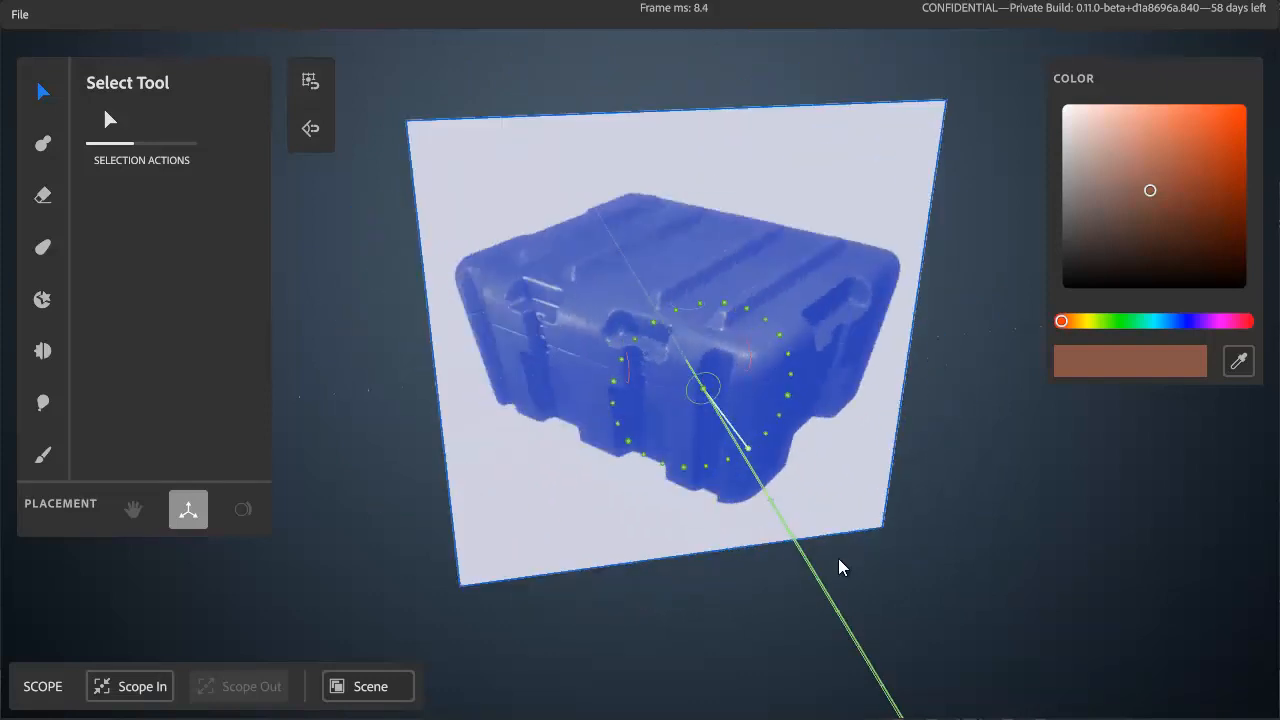
left_click_drag(717, 411, 575, 275)
left_click(843, 292)
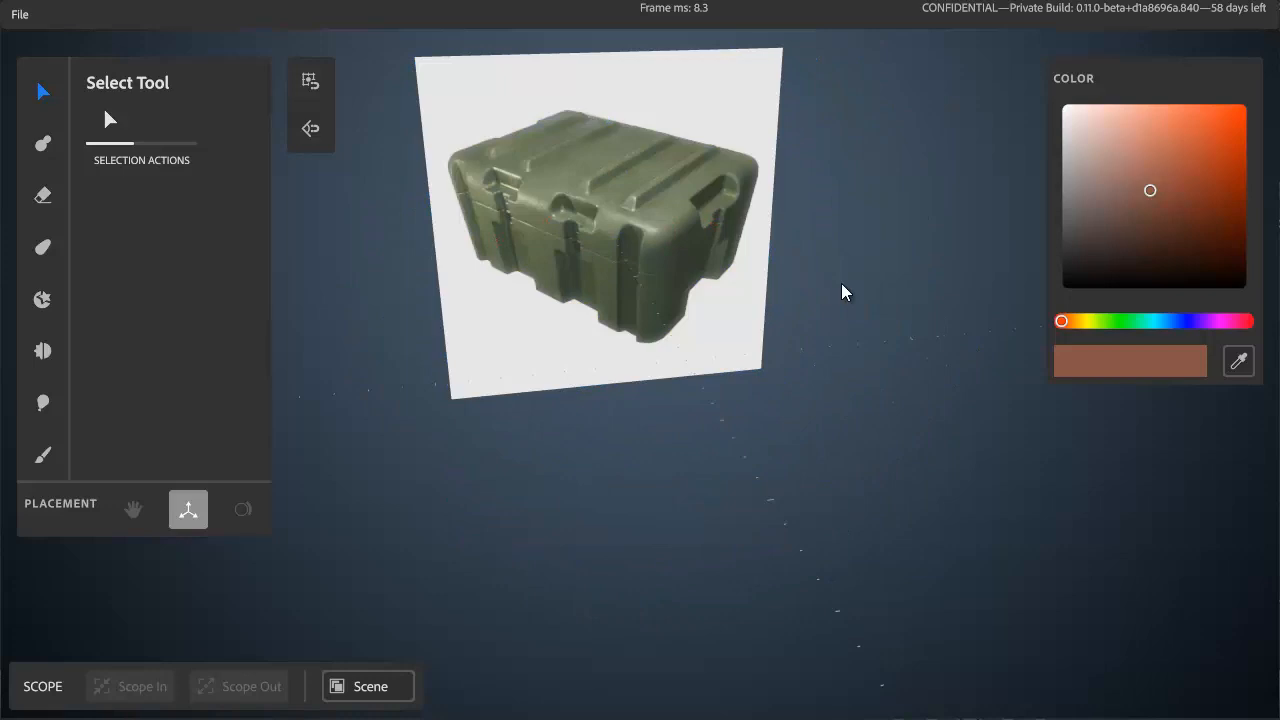
Import a second copy of the crate reference plane into the scene
left_click(18, 13)
left_click(64, 247)
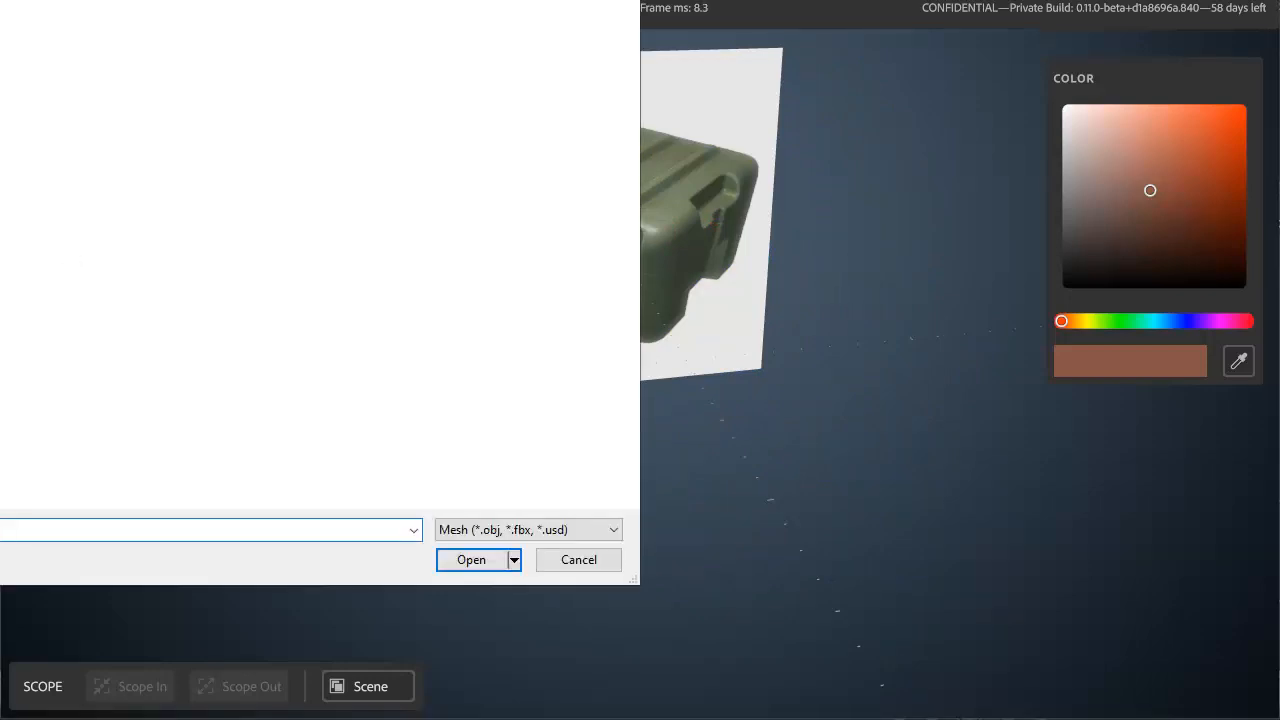
key("Return")
scroll(833, 316, "down", 5)
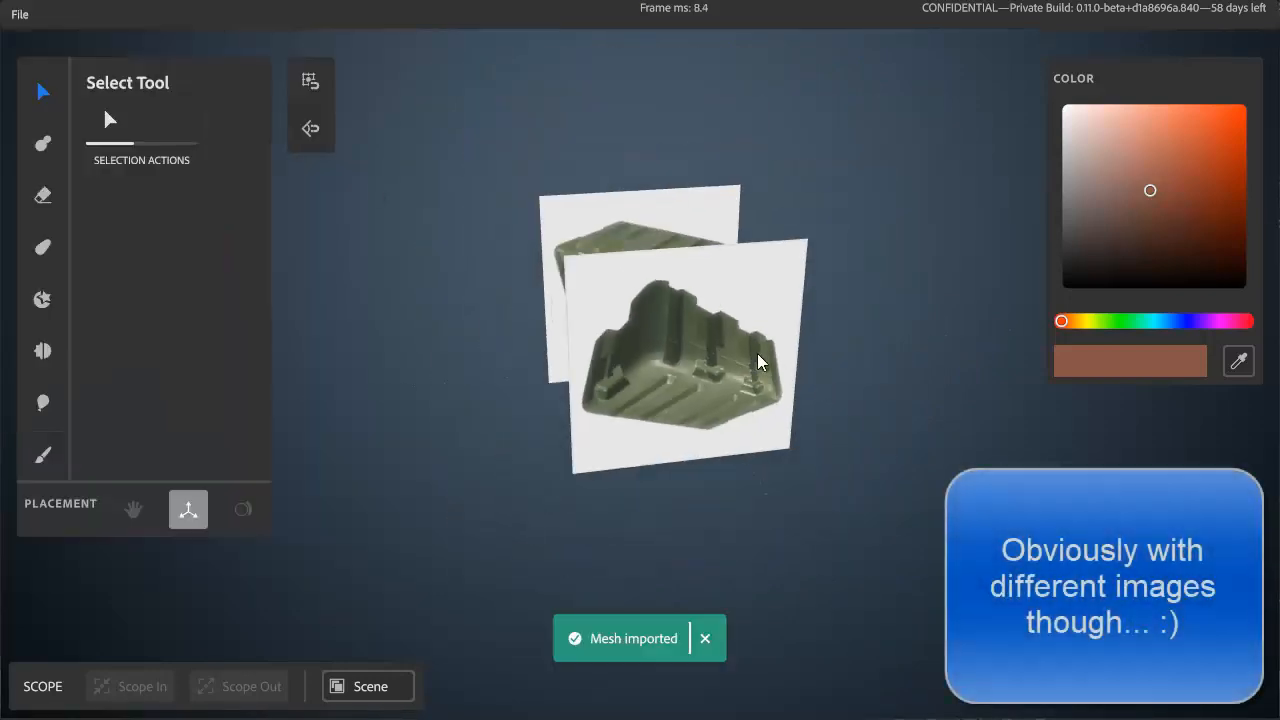
Move the second crate plane to the right of the first one and turn it at an angle to it
left_click(756, 341)
left_click_drag(783, 352, 1011, 309)
left_click_drag(922, 283, 882, 288)
left_click_drag(868, 346, 715, 351, "alt")
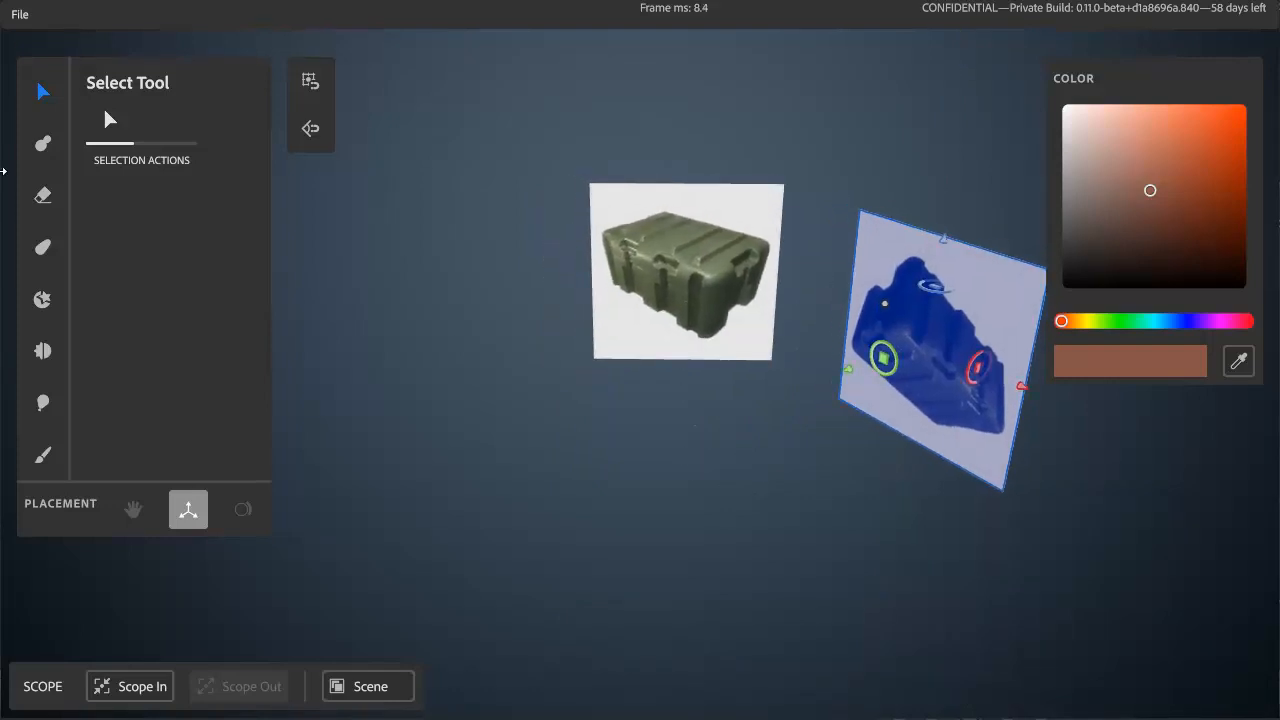
Import a third copy of the crate reference plane into the scene
left_click(19, 14)
left_click(52, 247)
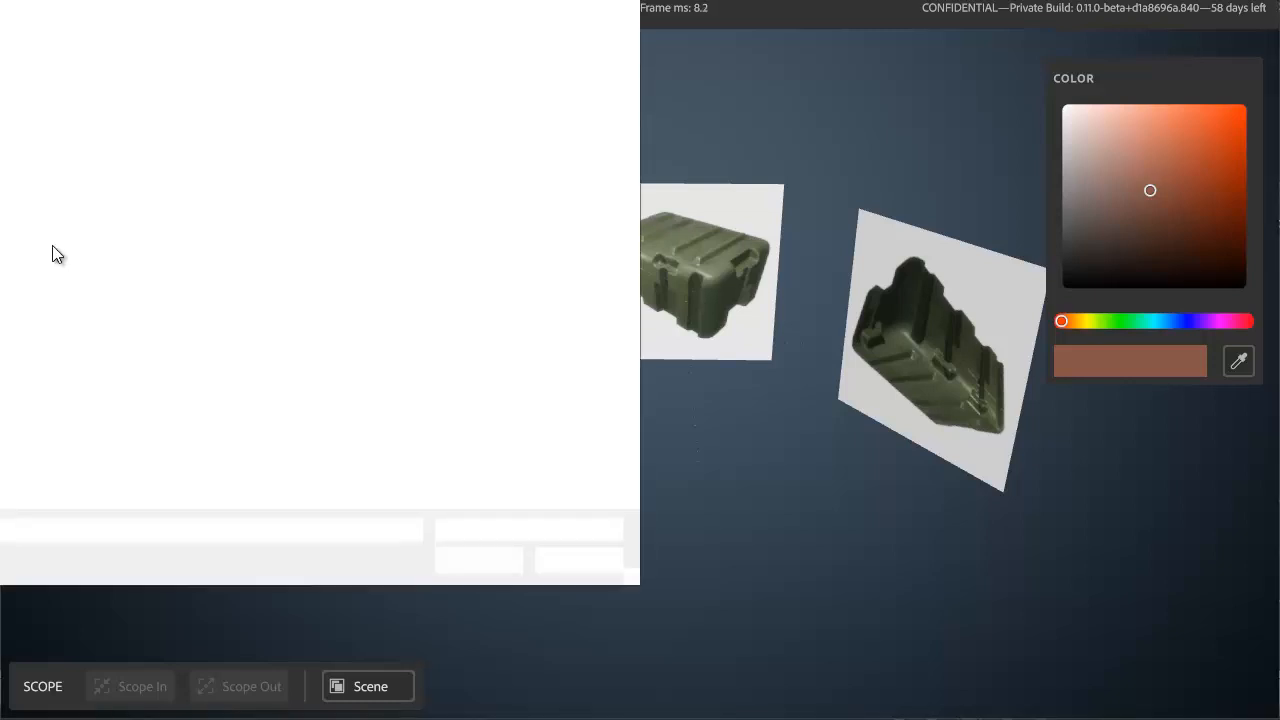
double_click(357, 269)
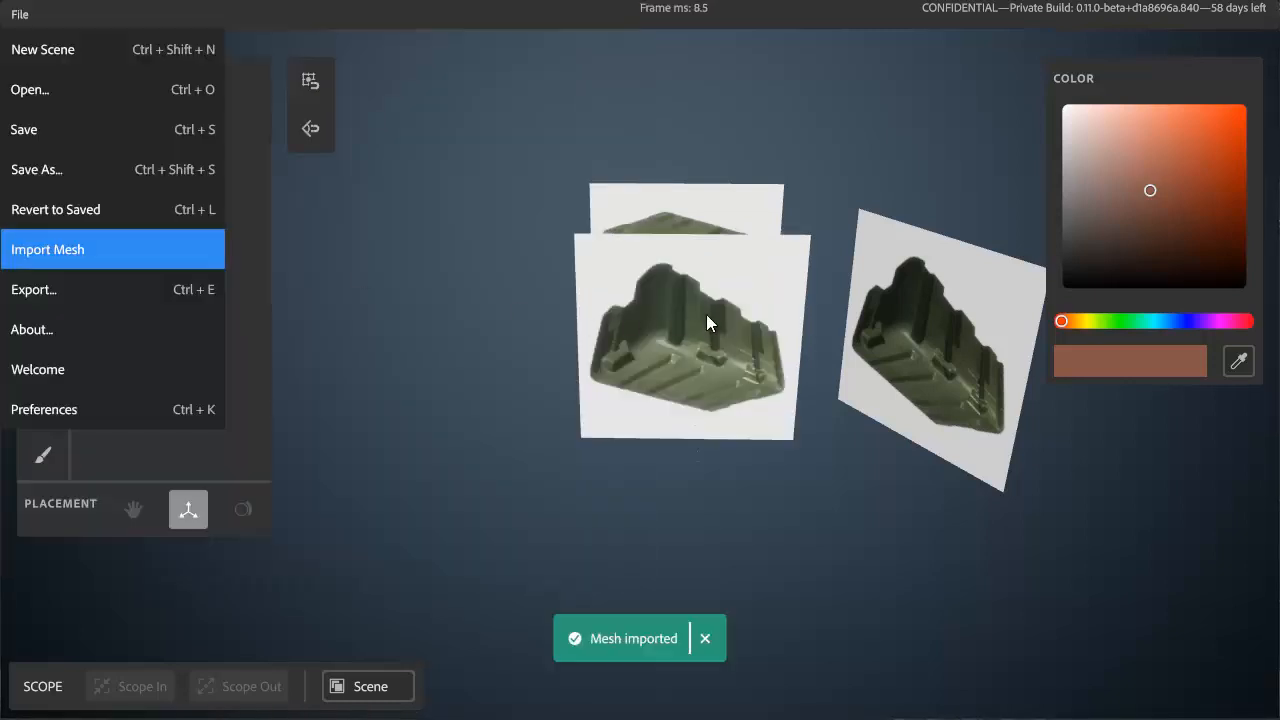
left_click_drag(703, 235, 641, 352, "alt")
Move the third crate plane to the left of the first one and rotate it until its crate stands upright
left_click(714, 333)
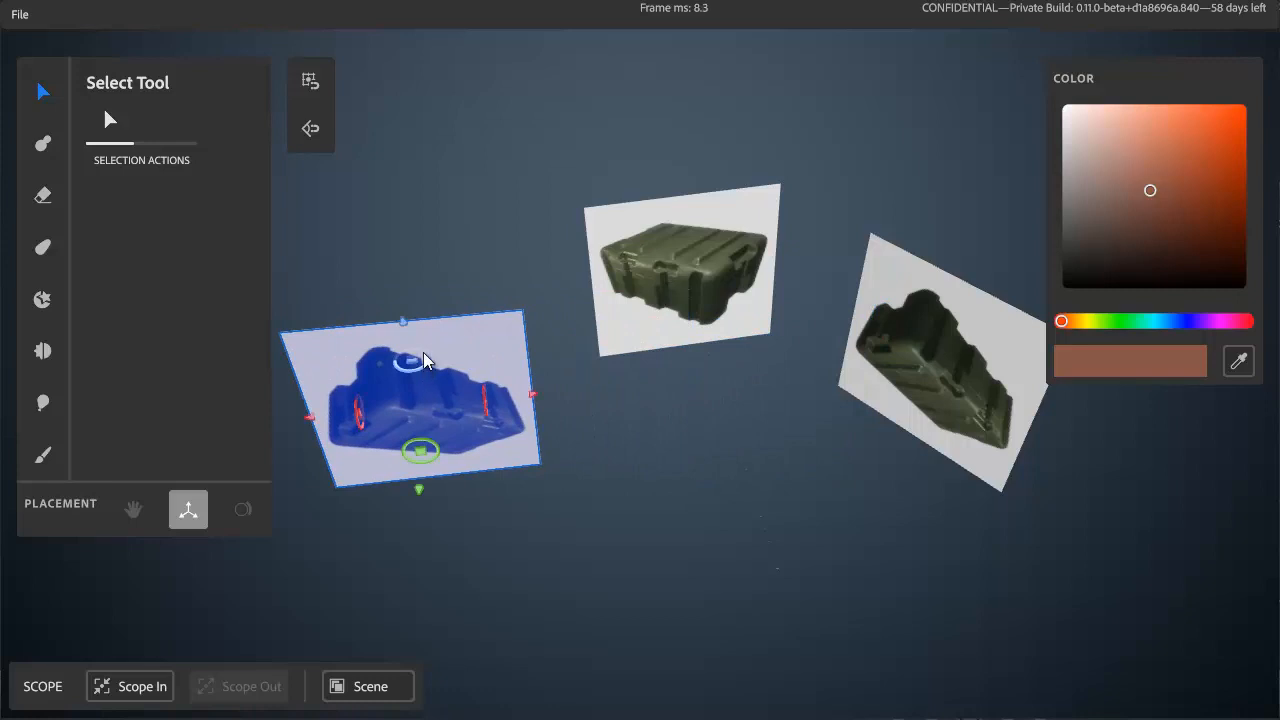
left_click_drag(427, 358, 406, 387)
key("ctrl+z")
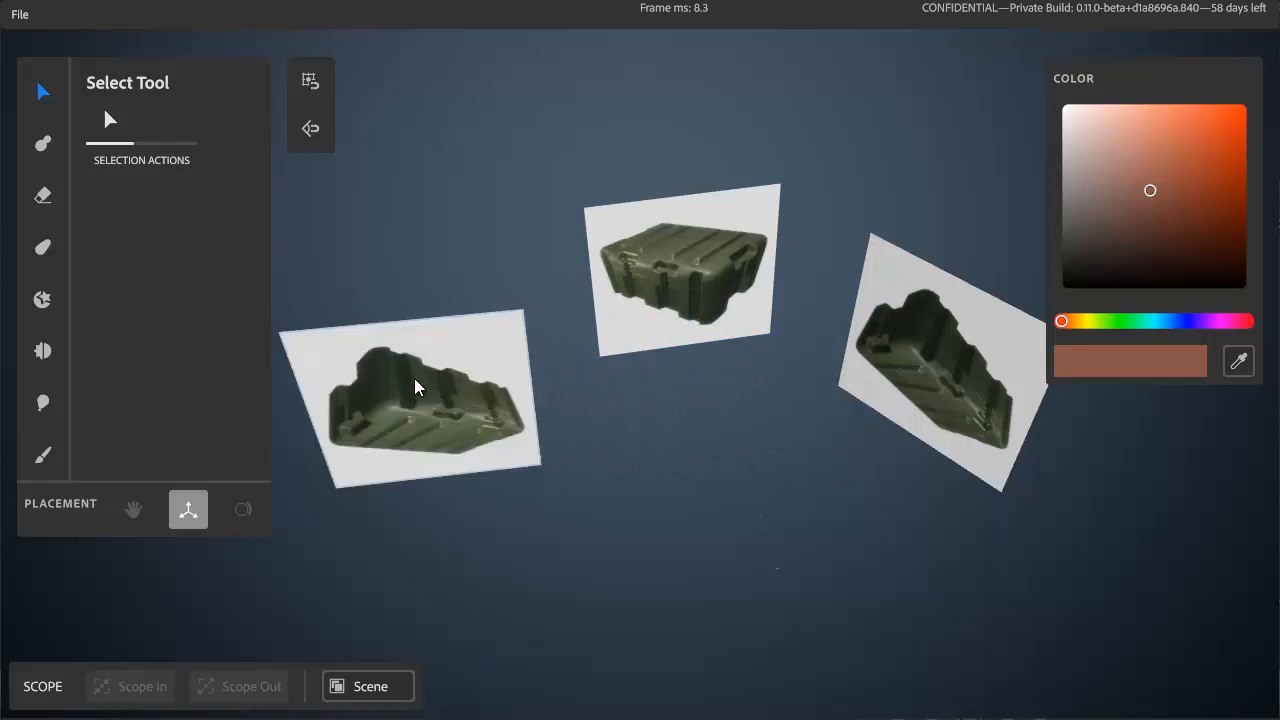
left_click(428, 361)
left_click_drag(413, 450, 561, 596)
middle_click_drag(592, 555, 639, 521, "alt")
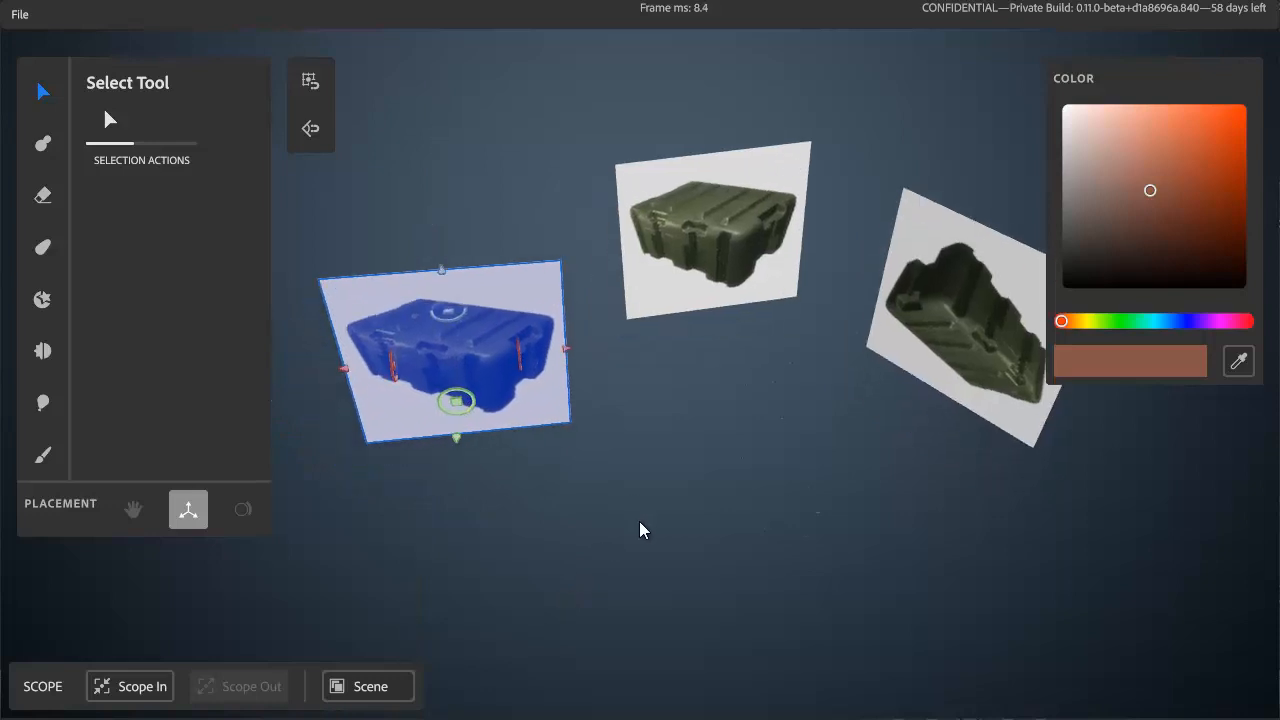
scroll(636, 516, "down", 2)
left_click_drag(630, 505, 677, 465, "alt")
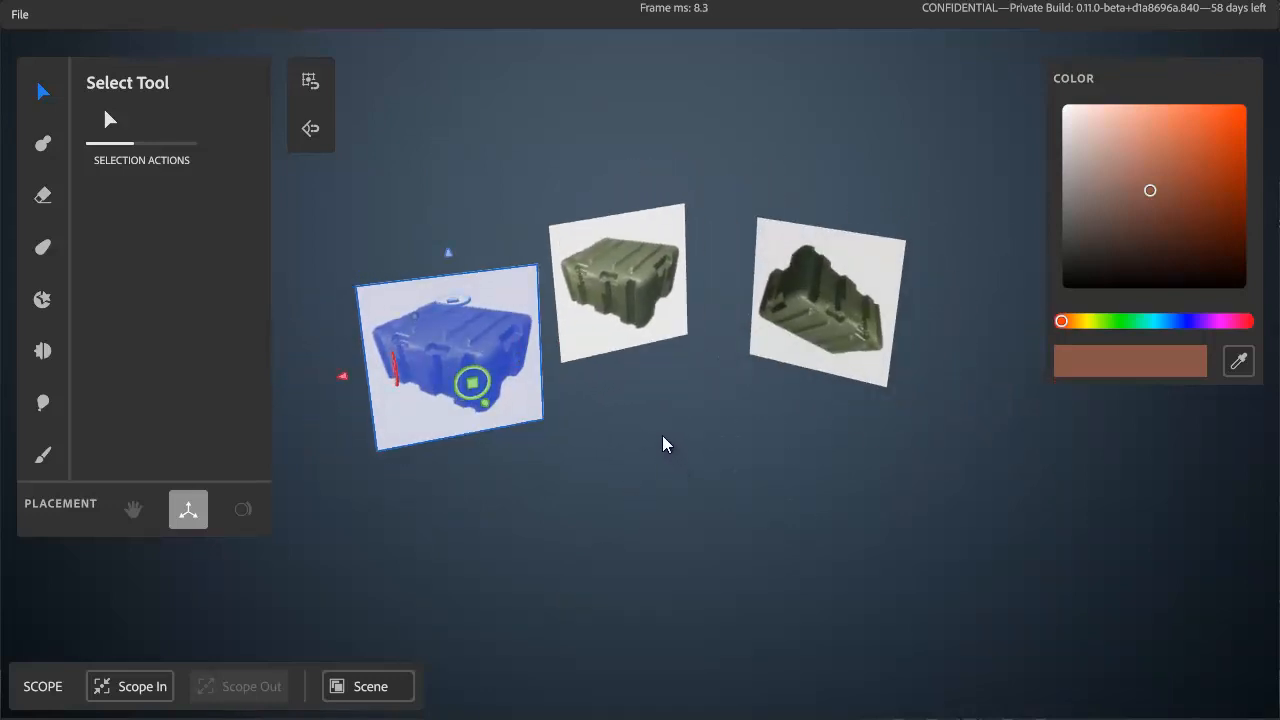
Spread the three crate planes apart, moving the right one outward, the middle one upward and the left one up and outward
left_click(798, 290)
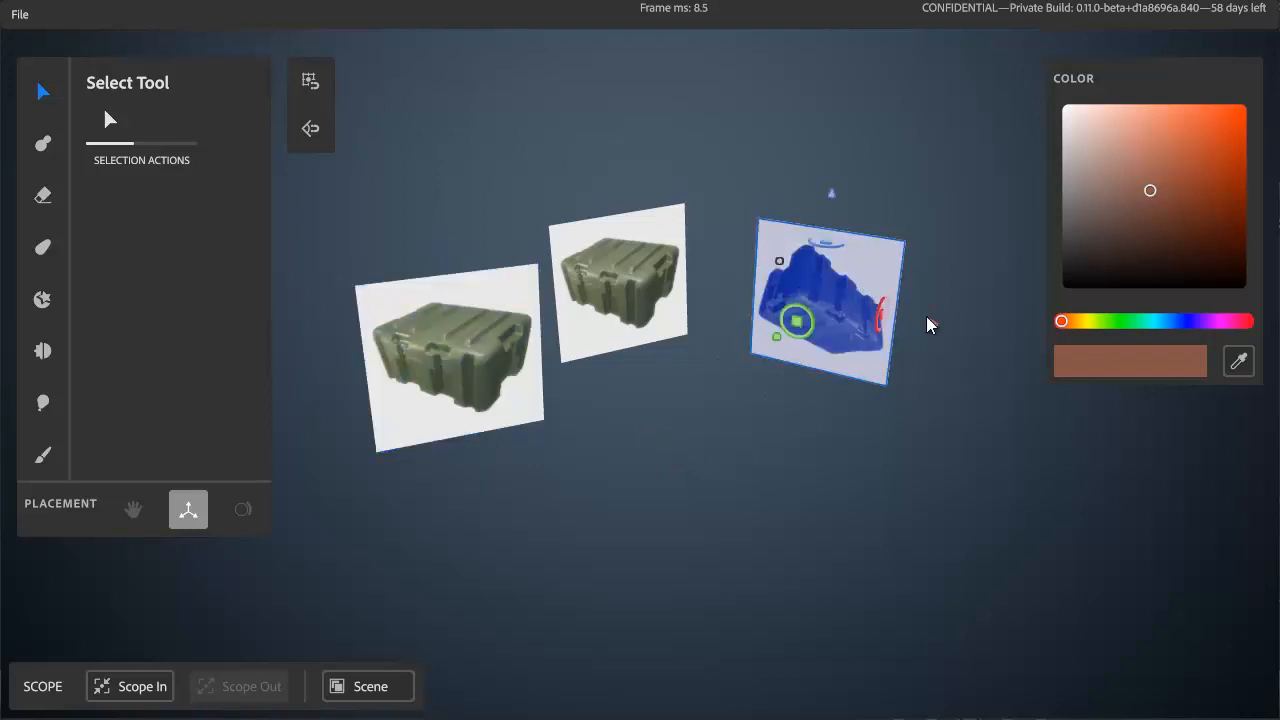
left_click_drag(799, 322, 914, 297)
left_click(630, 305)
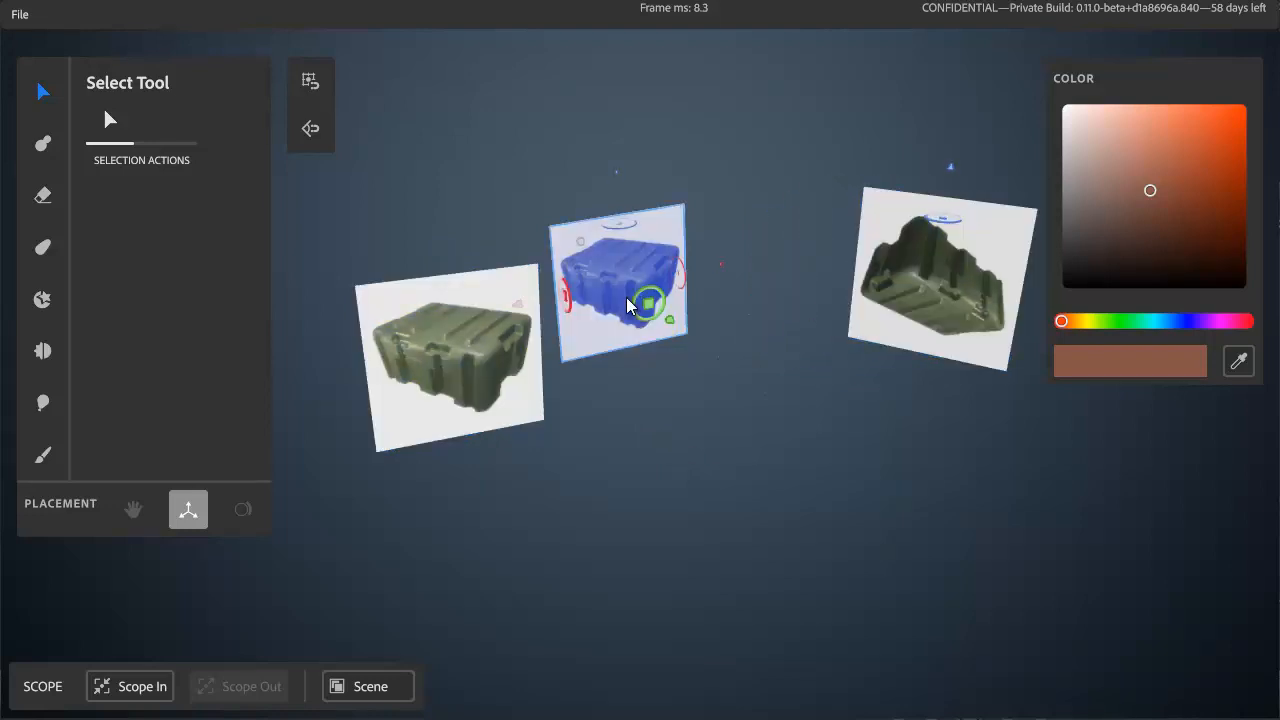
left_click_drag(630, 305, 655, 205)
left_click(420, 410)
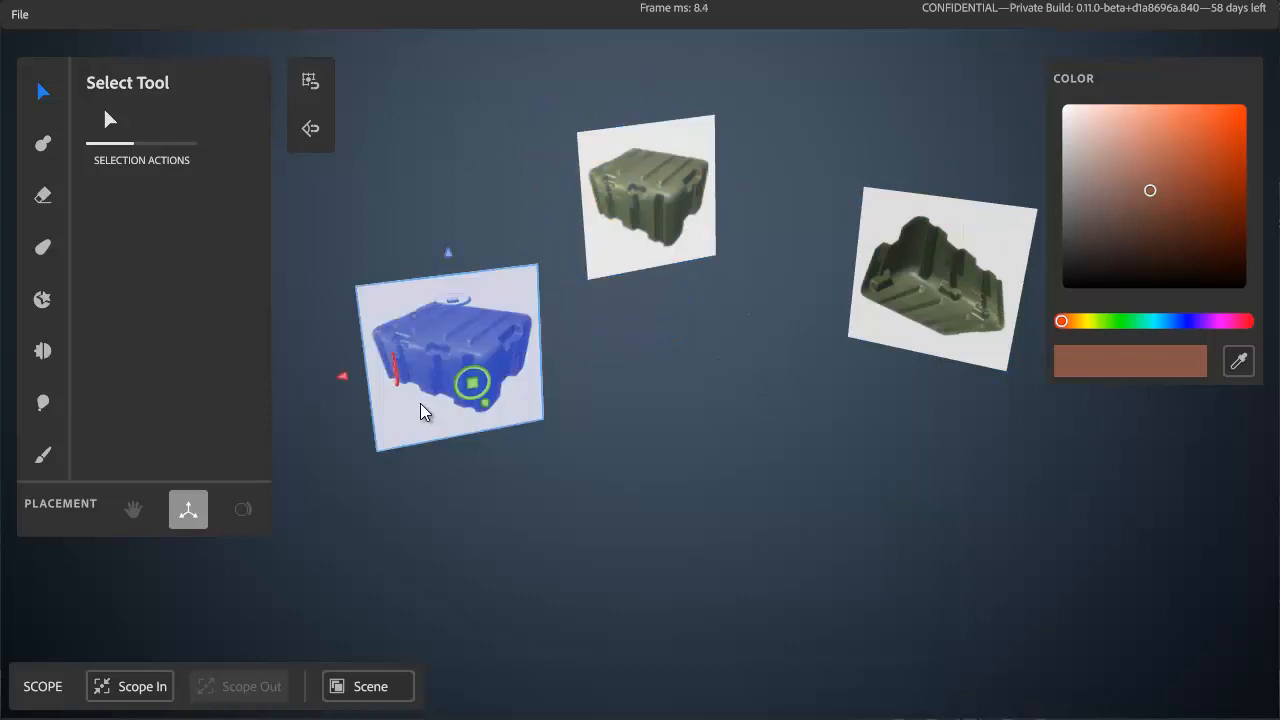
left_click_drag(473, 383, 432, 316)
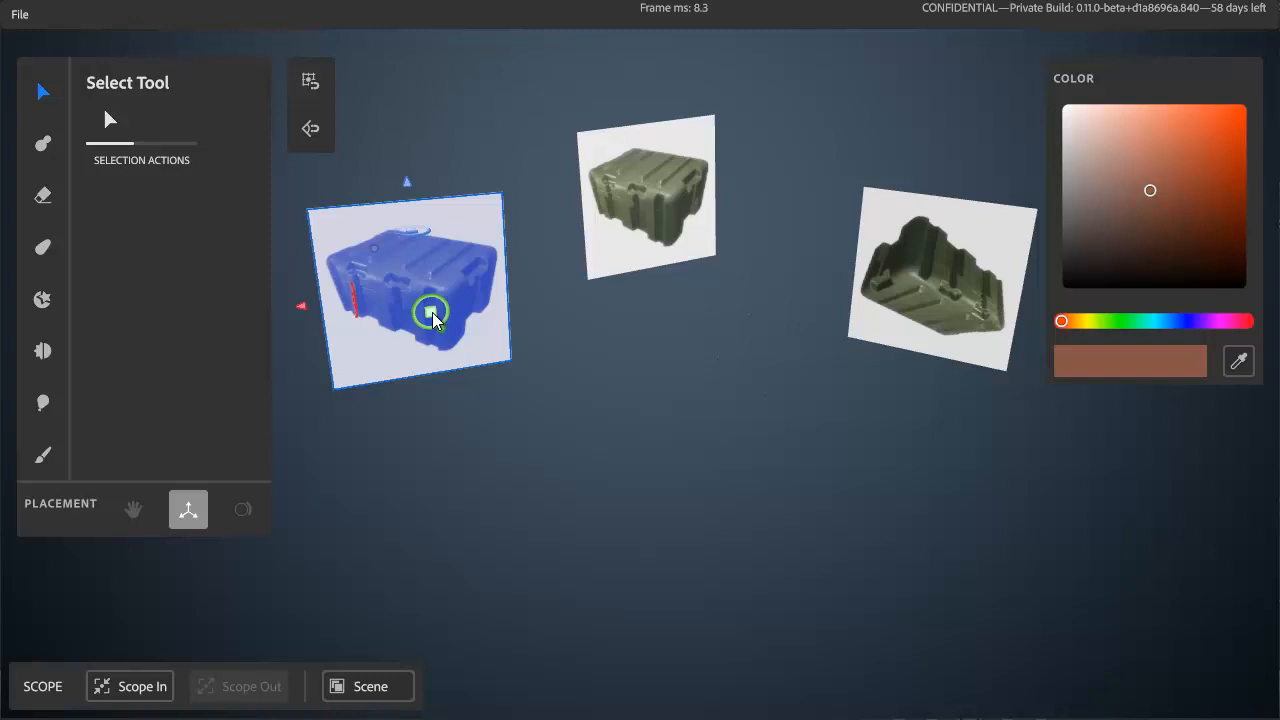
Hide the selected left crate plane using its visibility actions
right_click(432, 315)
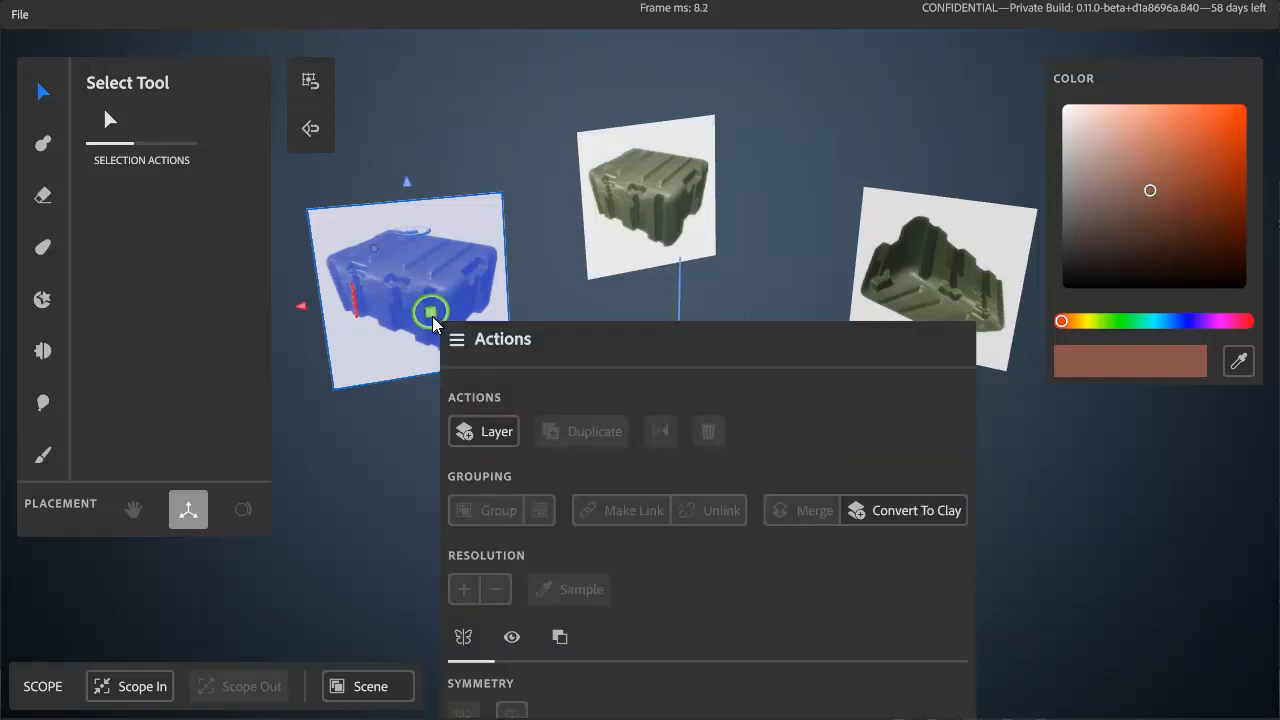
left_click(511, 637)
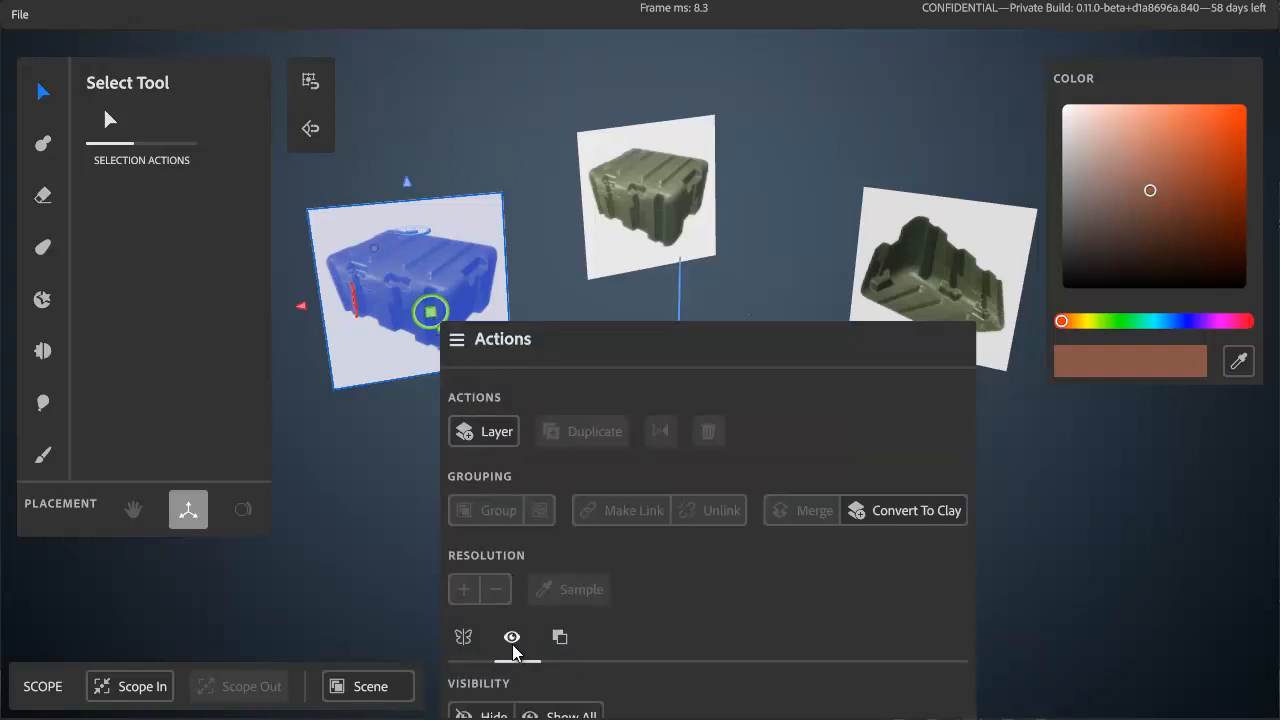
left_click(493, 714)
left_click(638, 215)
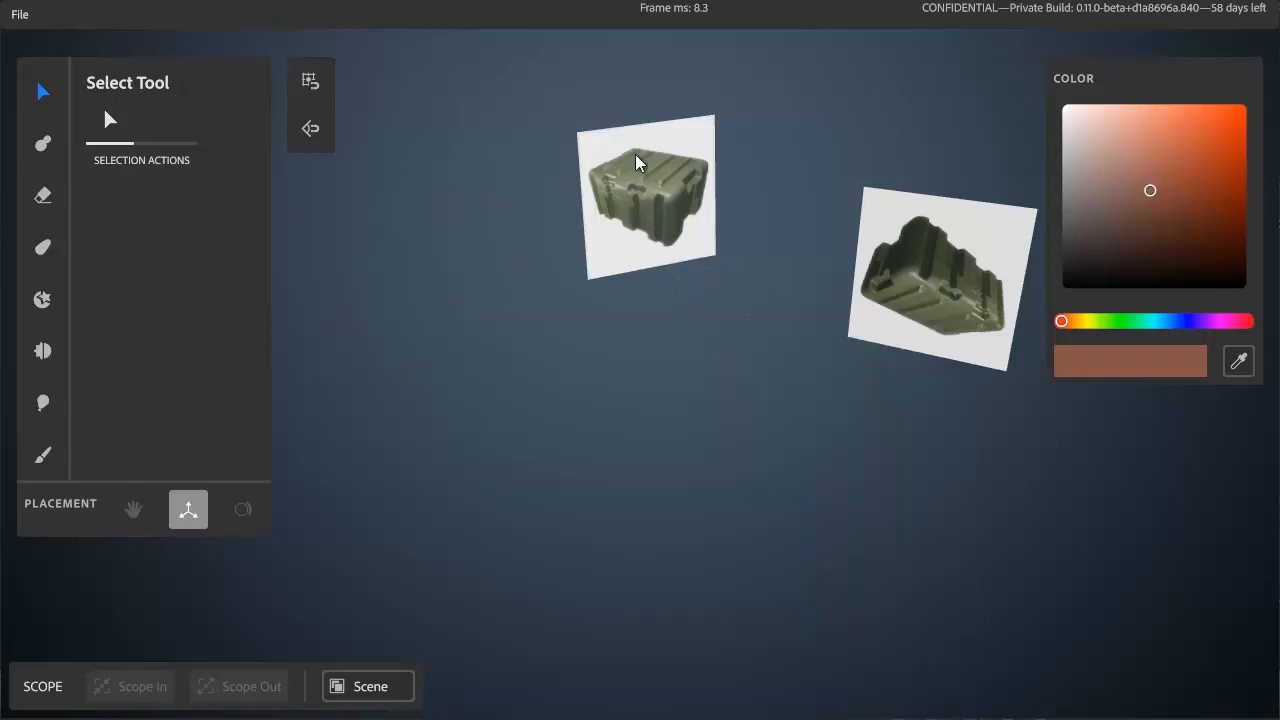
Hide the middle crate plane using its visibility actions
left_click(635, 146)
right_click(635, 146)
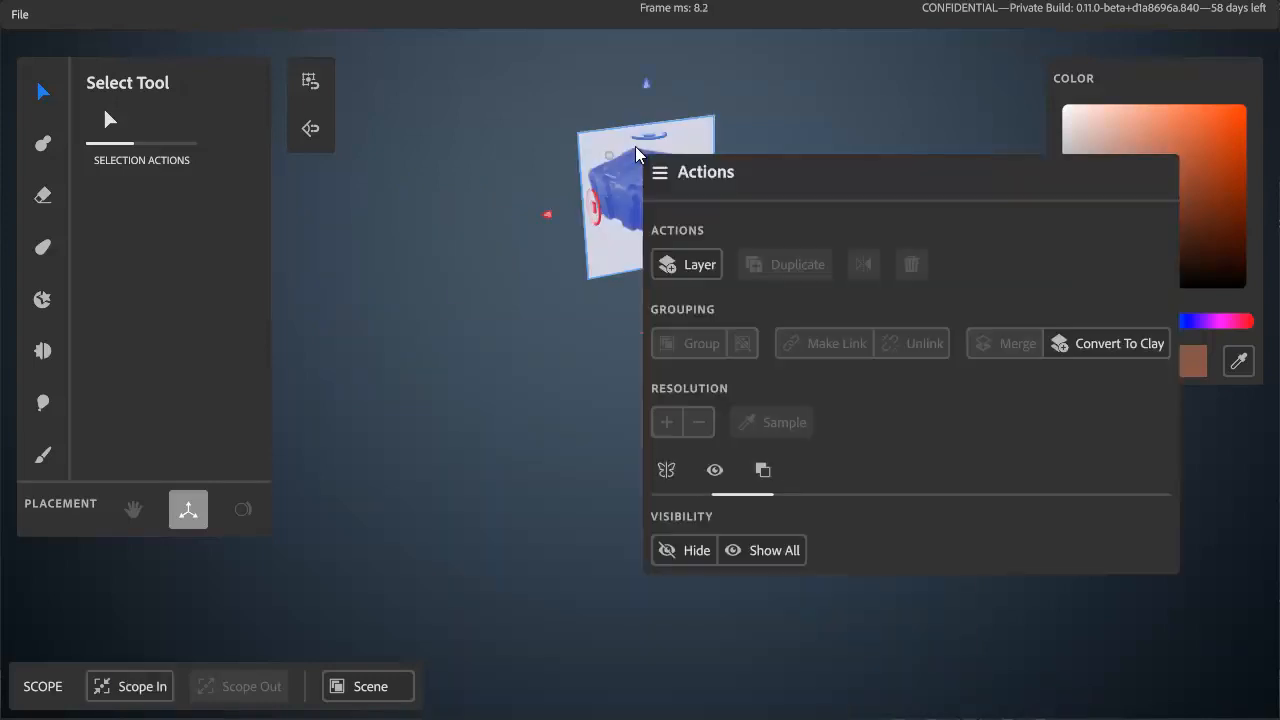
left_click(687, 552)
left_click(414, 322)
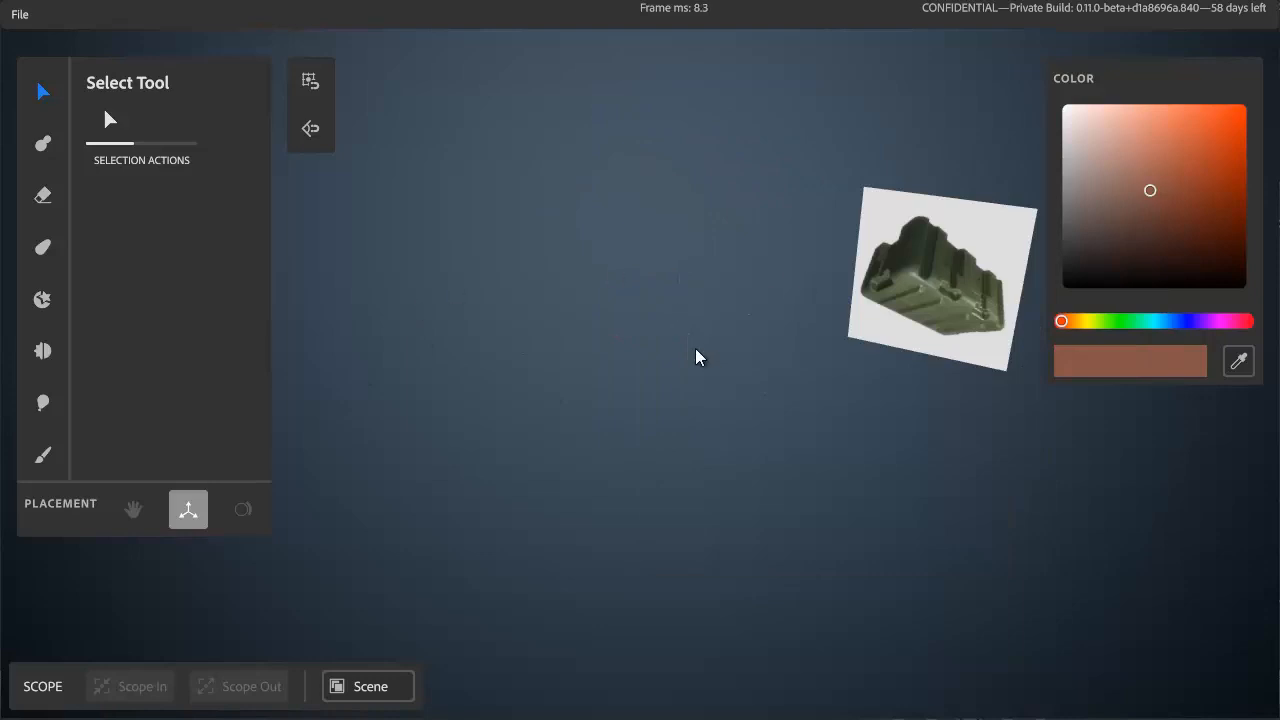
Show all hidden crate planes in the scene and clear the selection
right_click(539, 332)
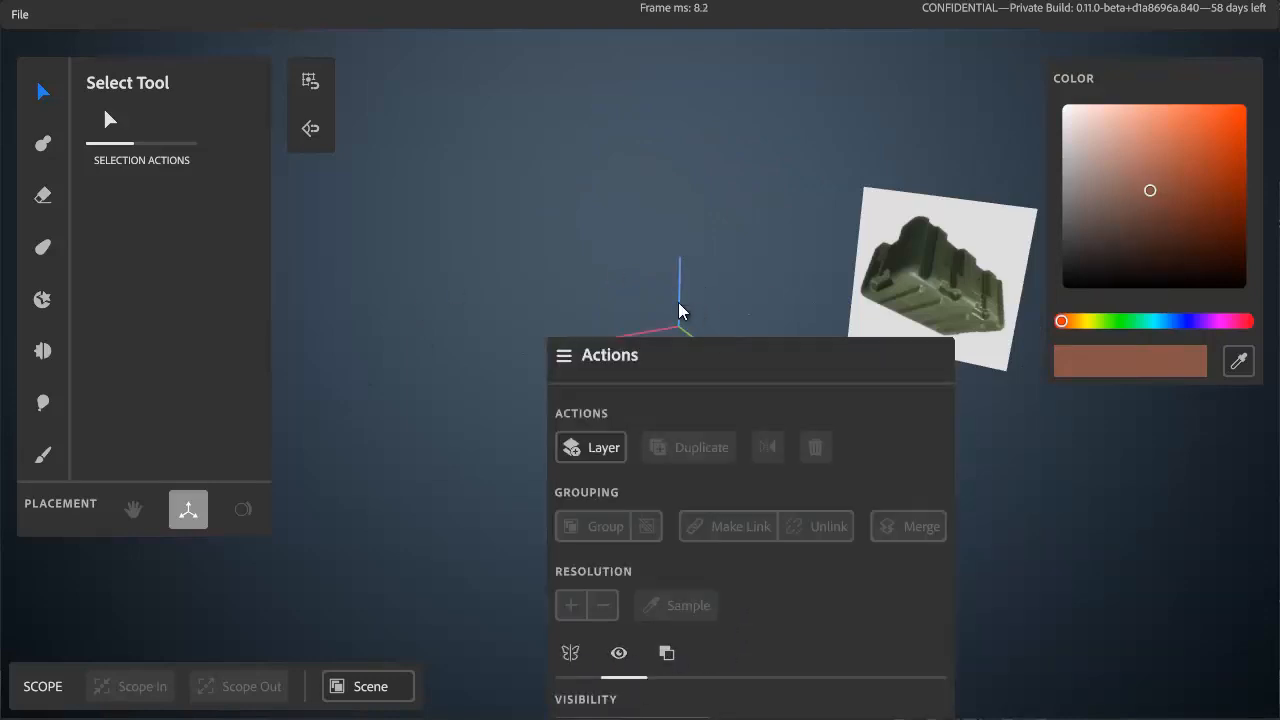
left_click(549, 101)
right_click(549, 103)
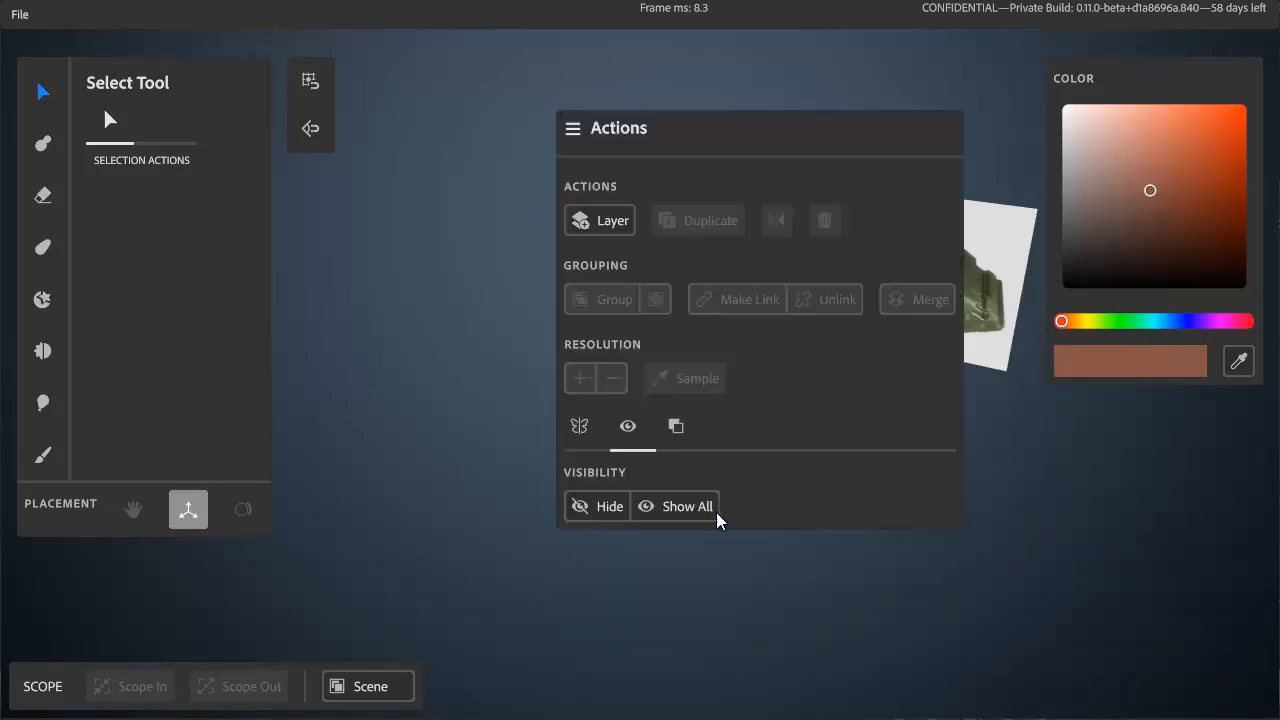
left_click(667, 506)
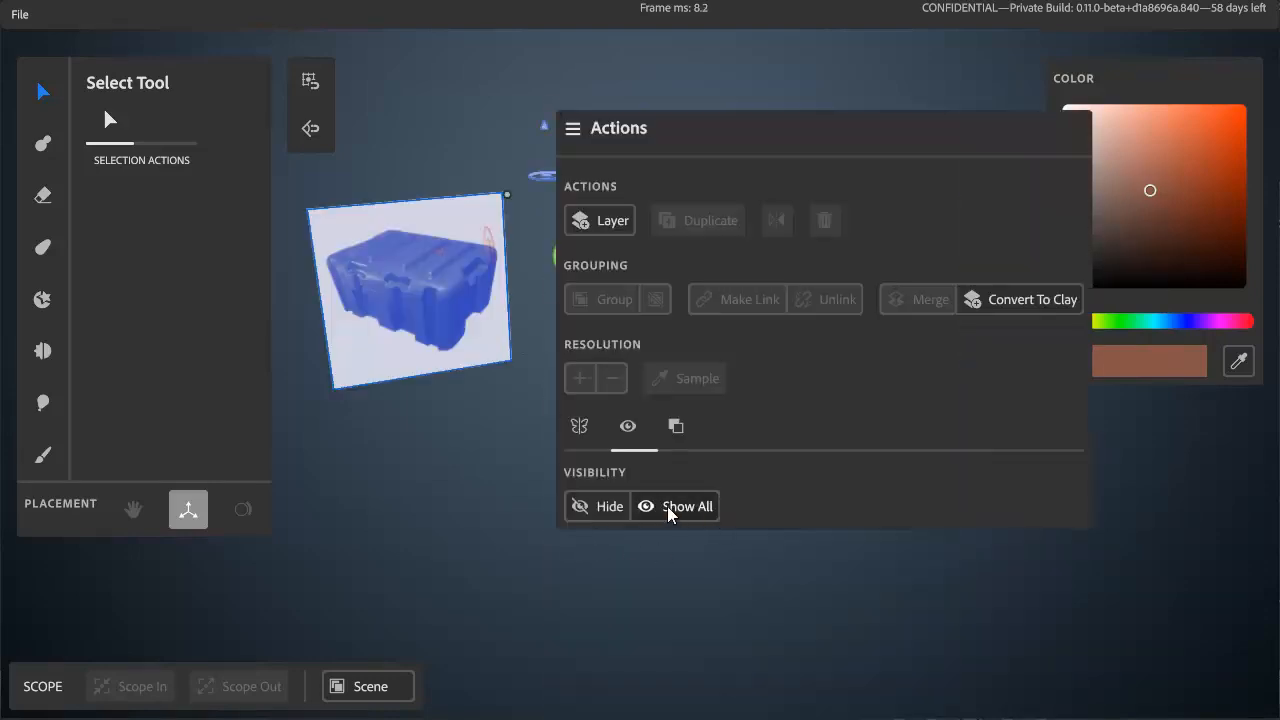
left_click(873, 56)
mouse_move(694, 403)
left_mouse_down("alt")
mouse_move(644, 333)
mouse_move(669, 408)
left_mouse_up("alt")
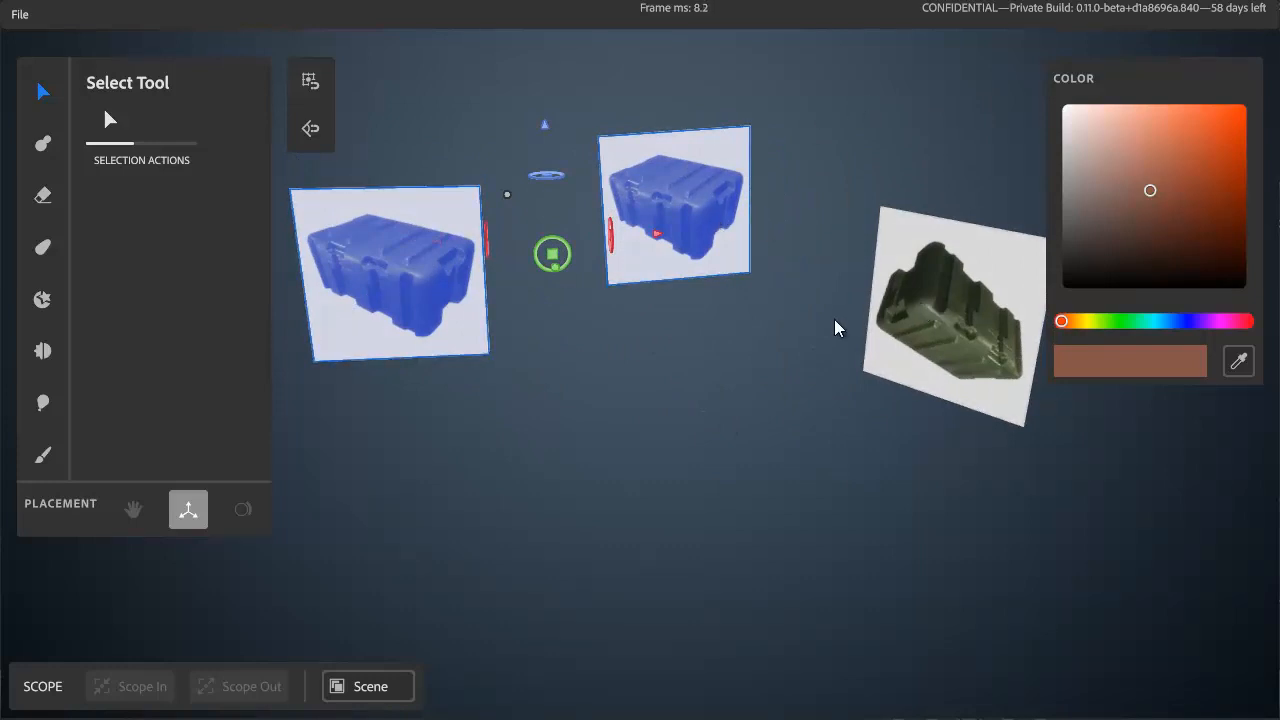
left_click_drag(586, 380, 675, 358, "alt")
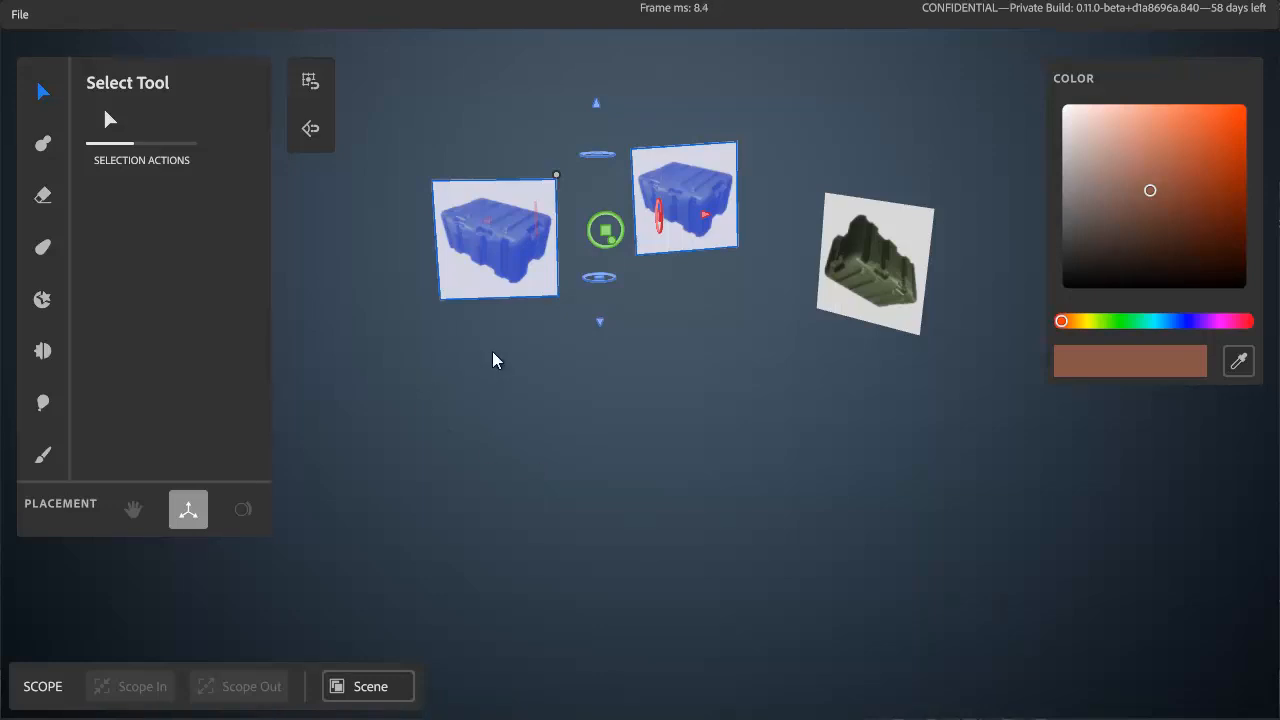
left_click(812, 104)
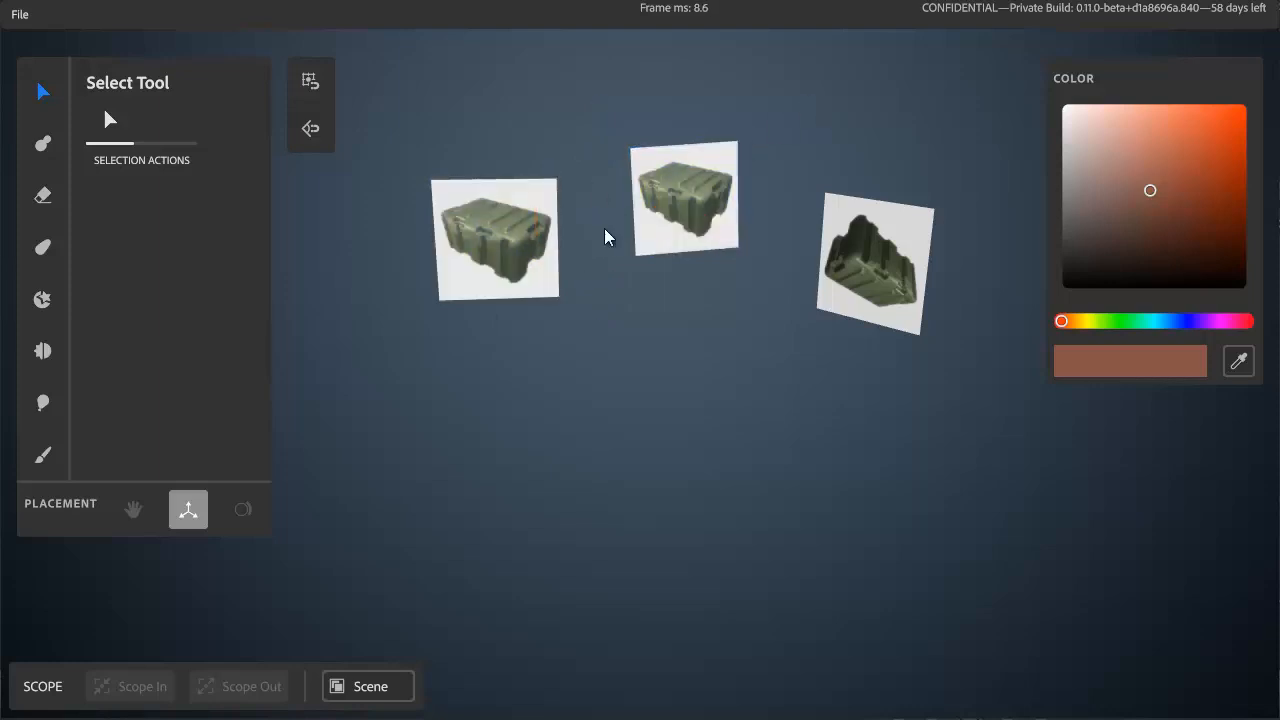